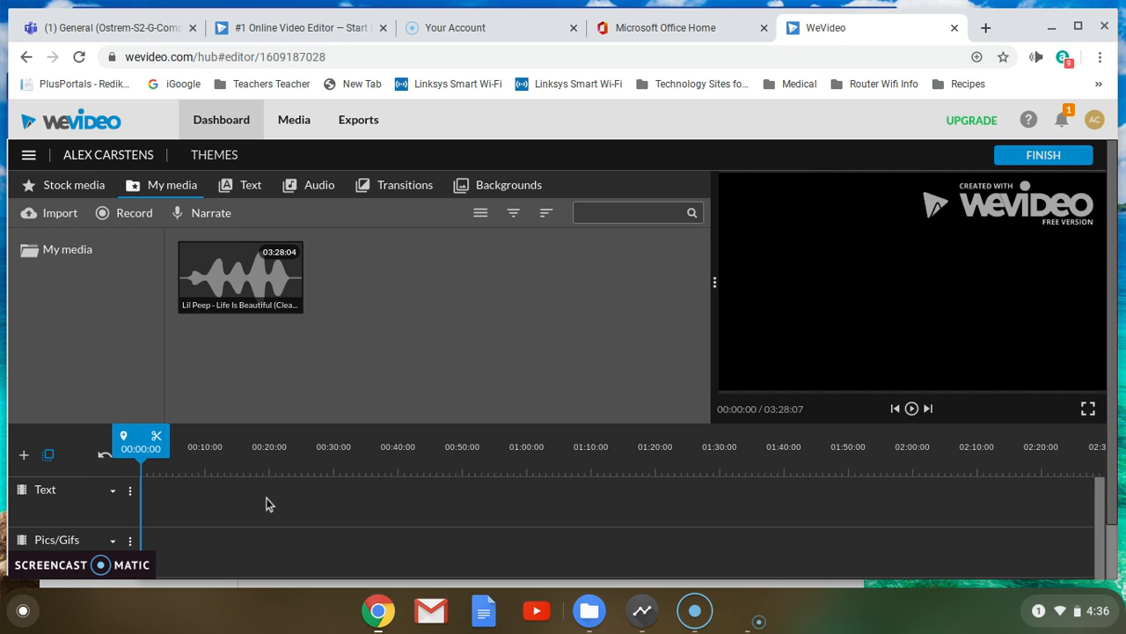
{"action": "scroll", "coordinate": [269, 504], "scroll_direction": "down", "scroll_amount": 1}
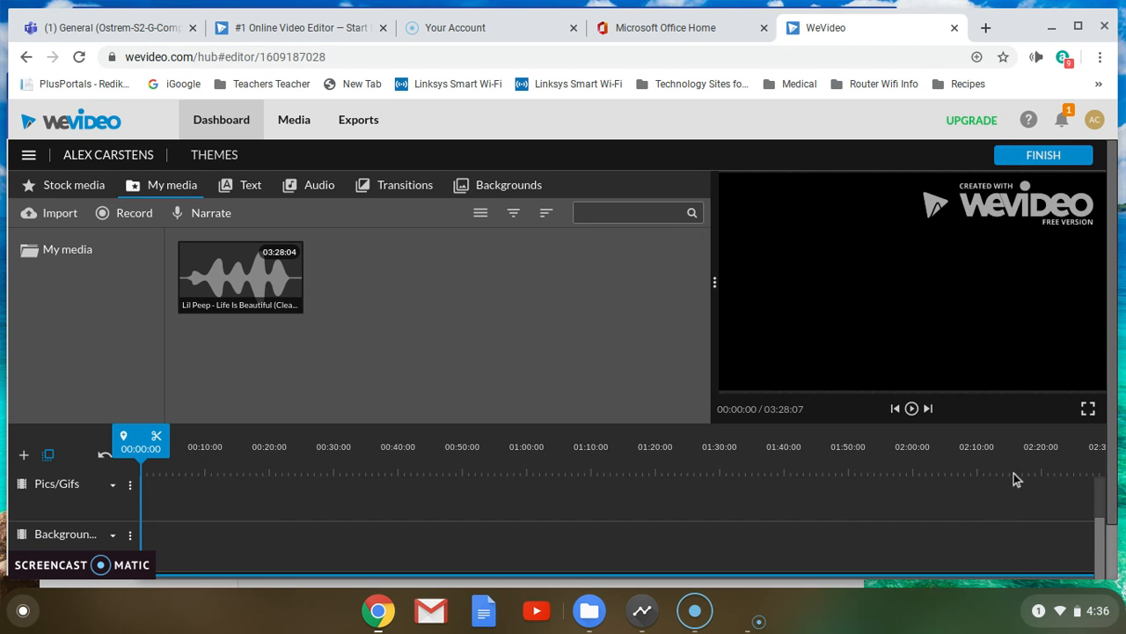
{"action": "scroll", "coordinate": [1111, 478], "scroll_direction": "down", "scroll_amount": 1}
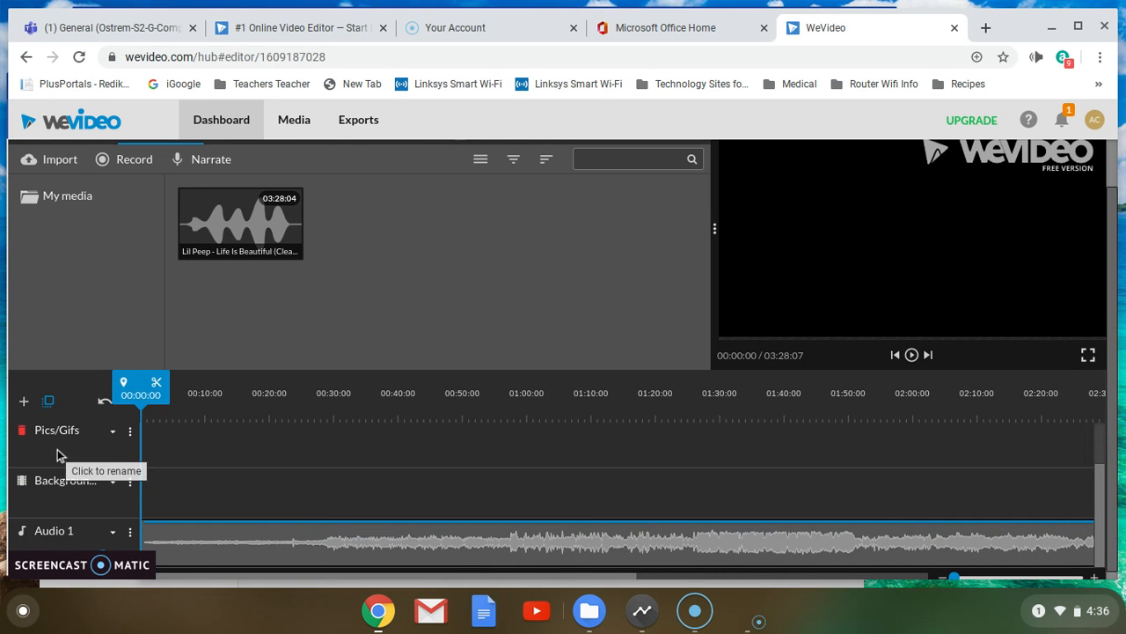
{"action": "scroll", "coordinate": [57, 449], "scroll_direction": "up", "scroll_amount": 1}
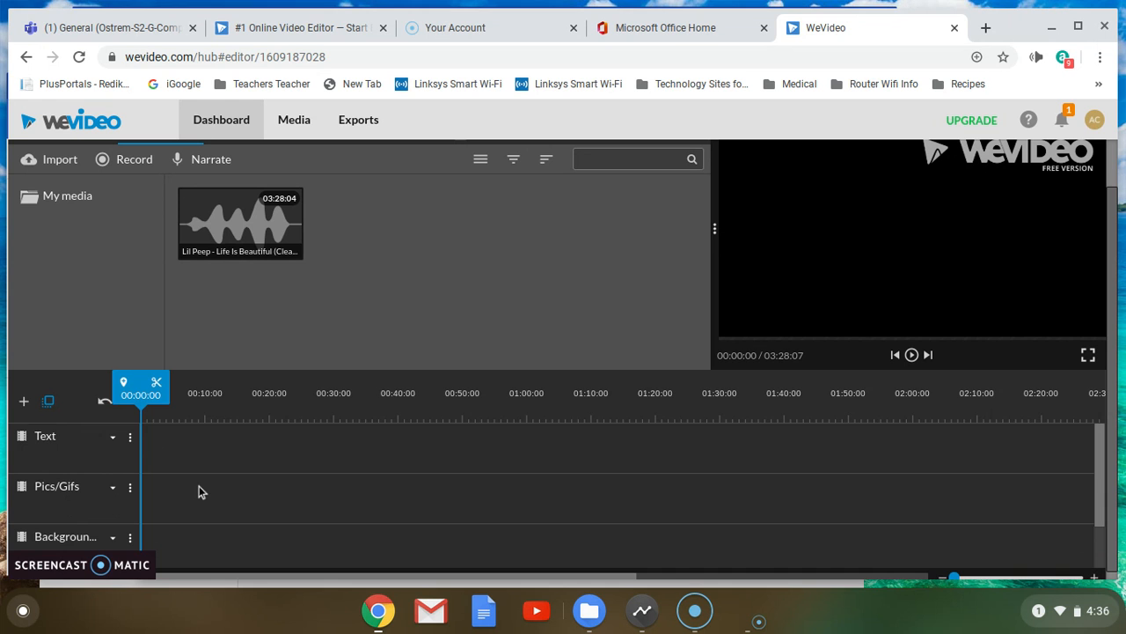
{"action": "scroll", "coordinate": [199, 485], "scroll_direction": "up", "scroll_amount": 1}
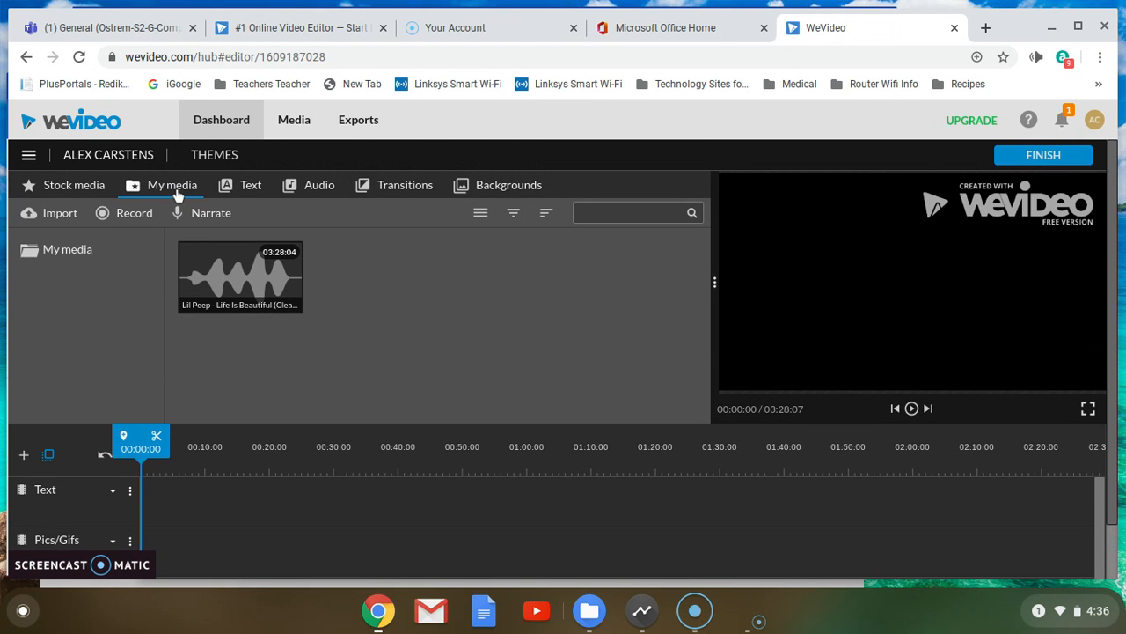
{"action": "left_click", "coordinate": [53, 214]}
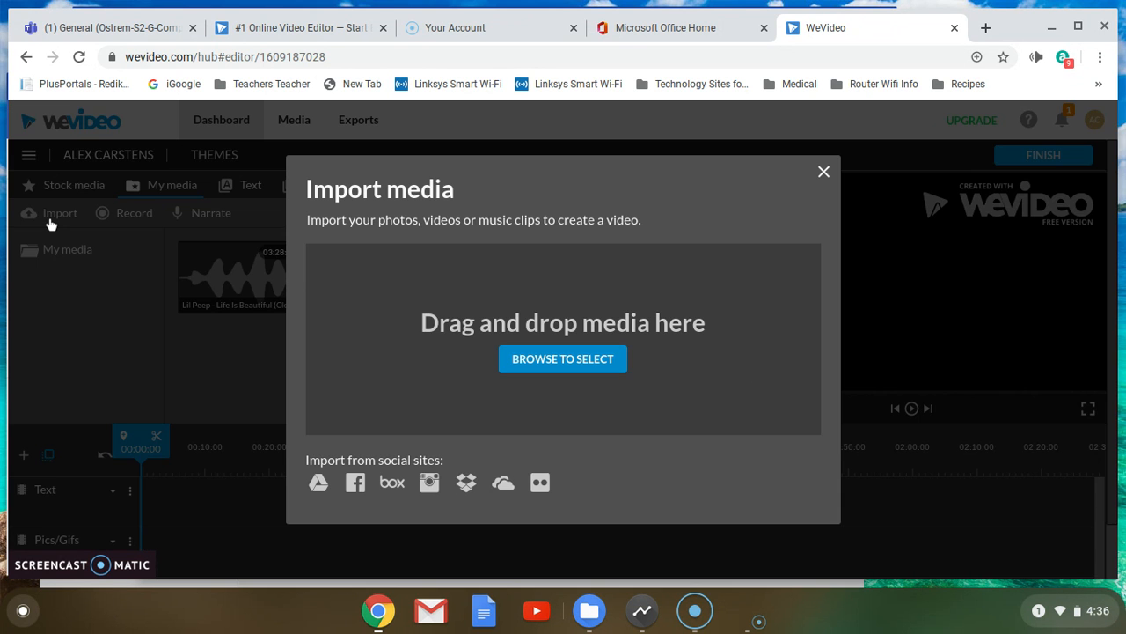
{"action": "left_click", "coordinate": [562, 360]}
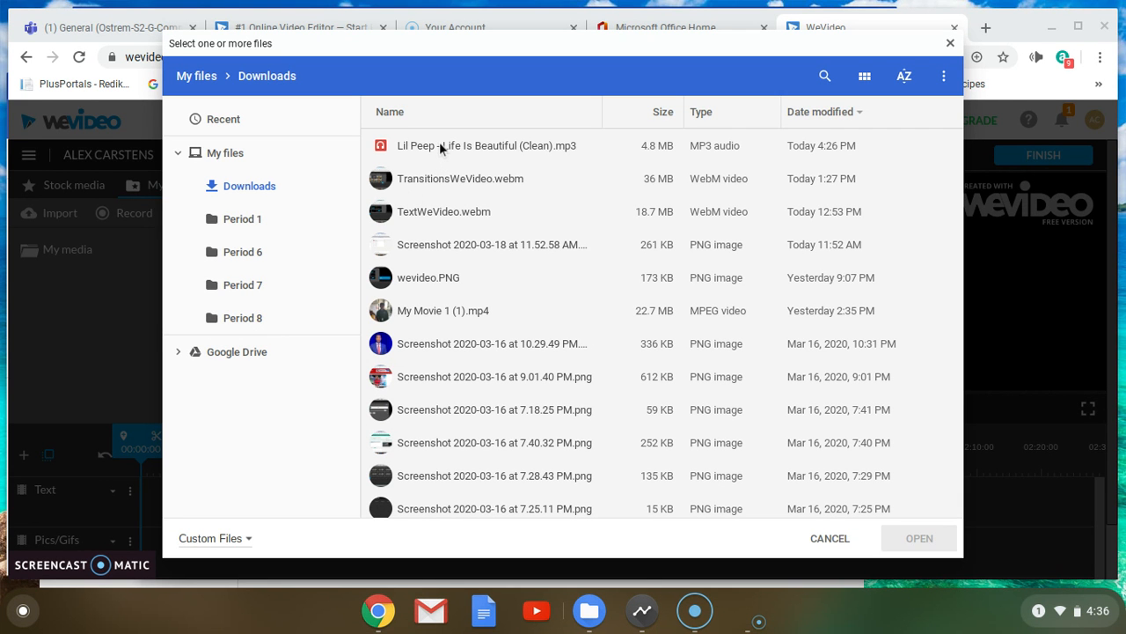
{"action": "left_click", "coordinate": [439, 145]}
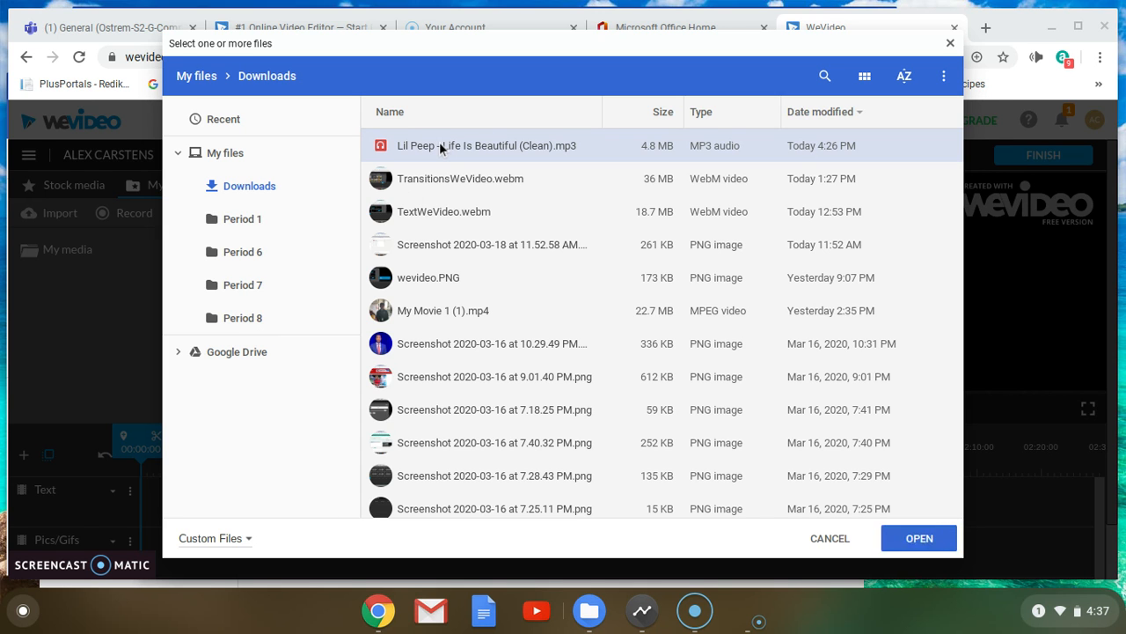
{"action": "left_click", "coordinate": [424, 413], "text": "shift"}
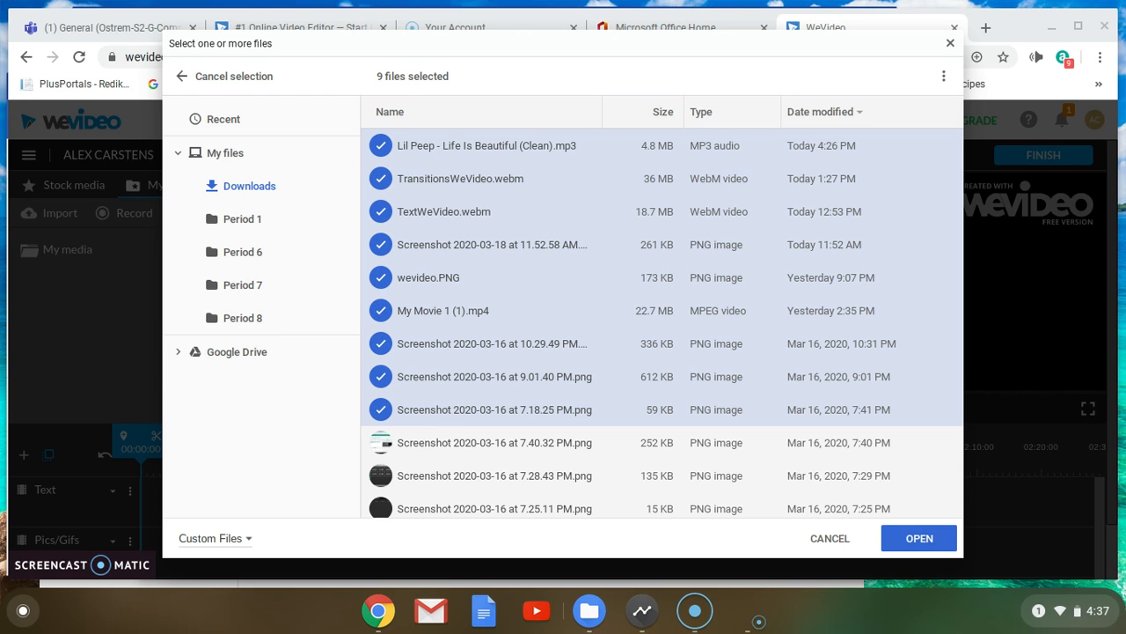
{"action": "left_click", "coordinate": [828, 538]}
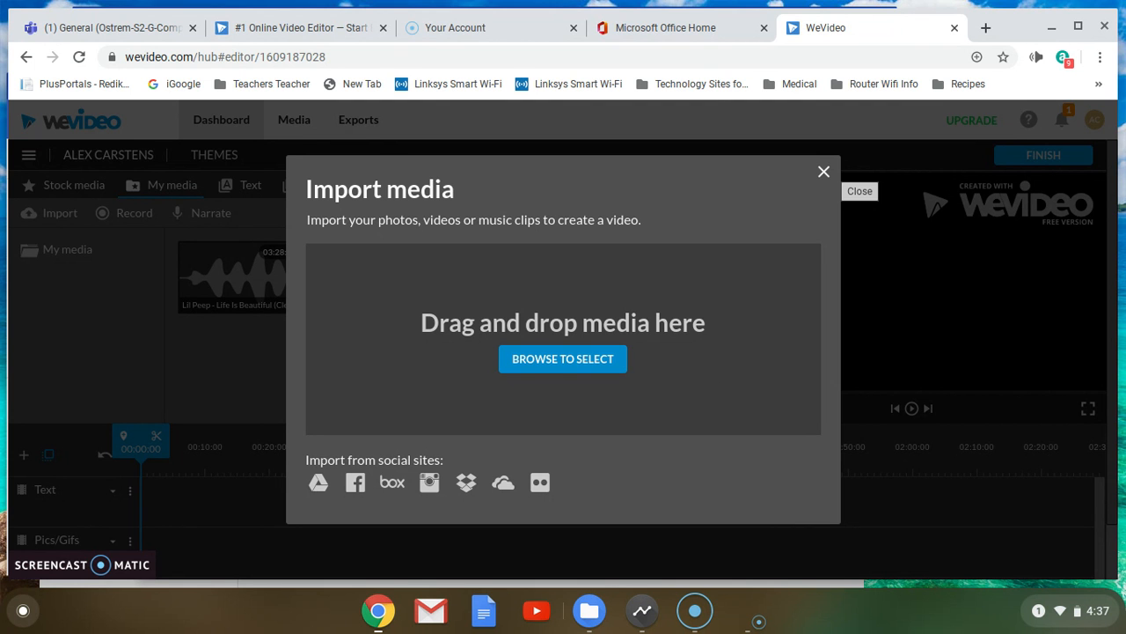
{"action": "left_click", "coordinate": [824, 172]}
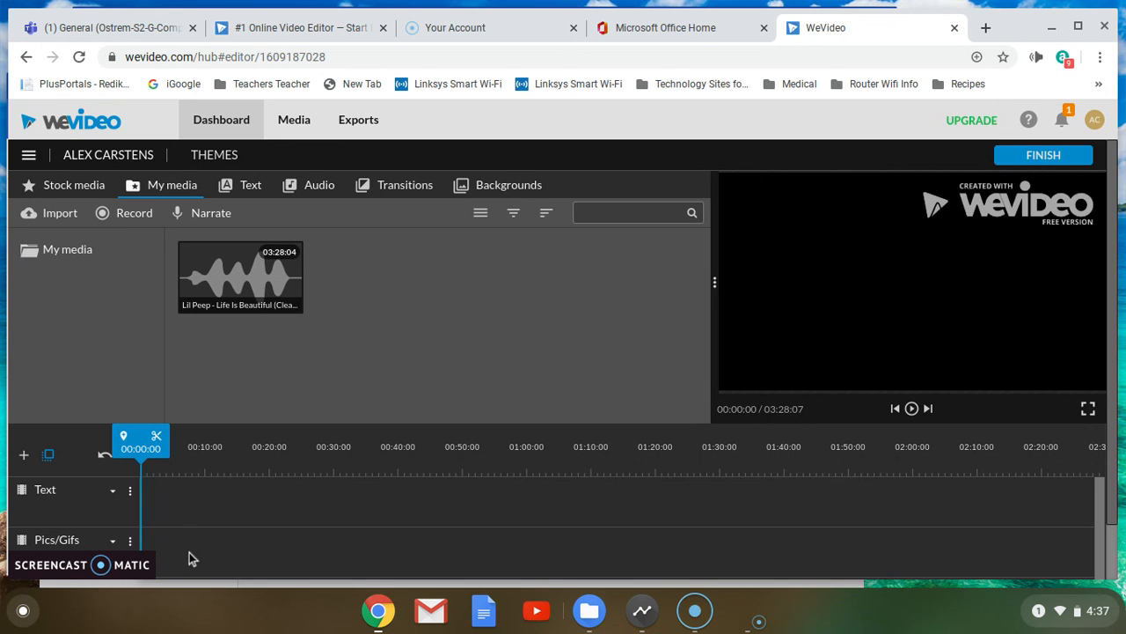
Add a static Basic text title at the start of the Text track
{"action": "left_click", "coordinate": [252, 187]}
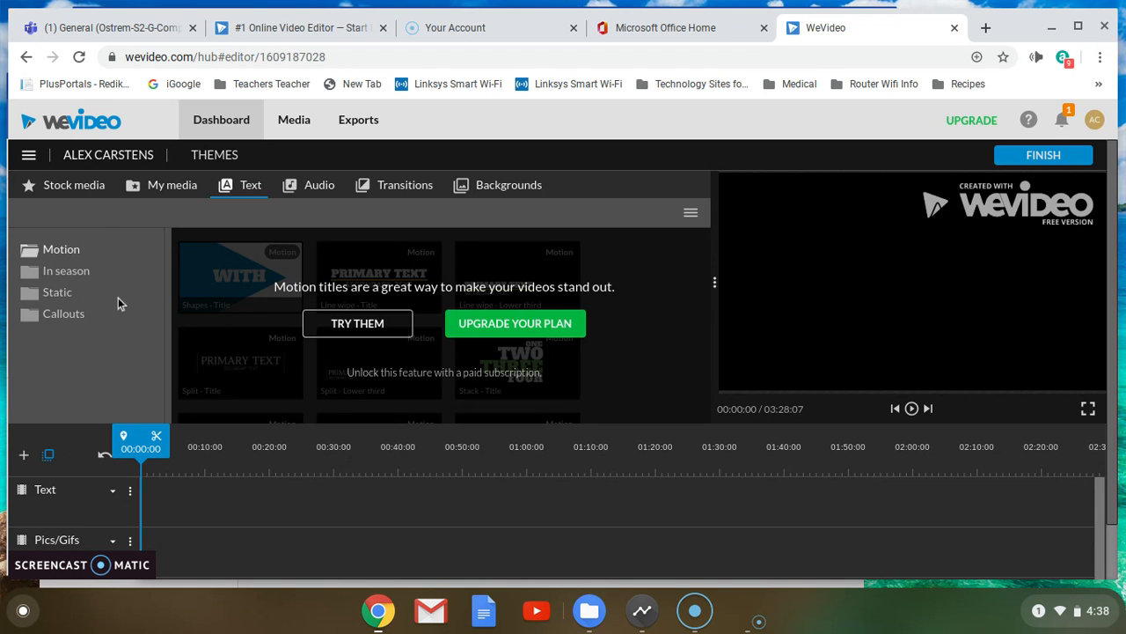
{"action": "left_click", "coordinate": [58, 294]}
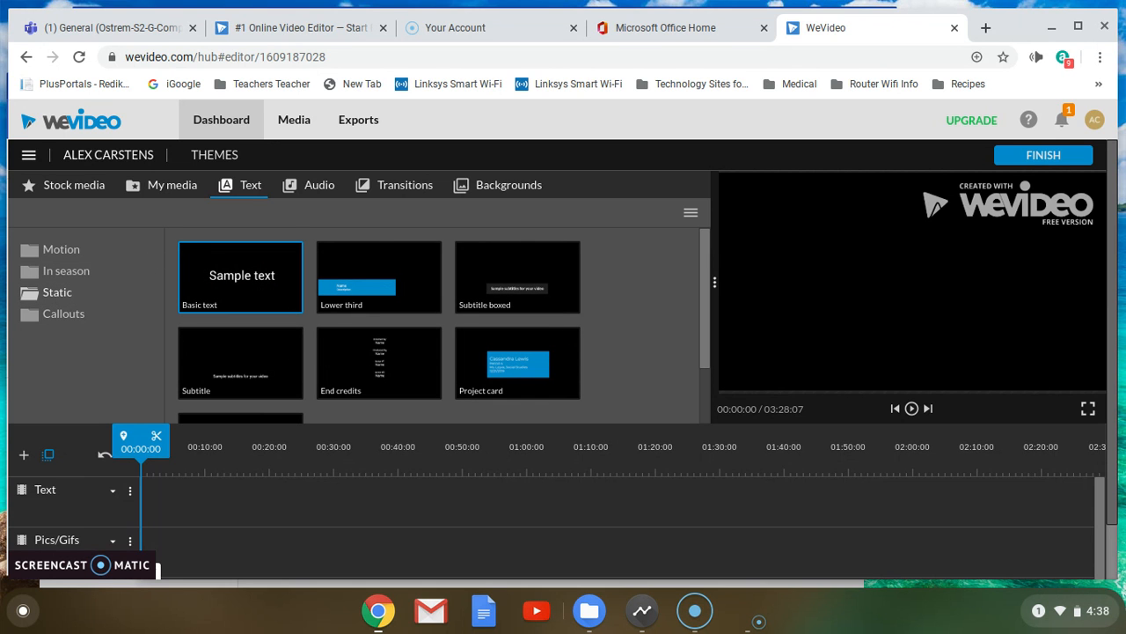
{"action": "left_click_drag", "start_coordinate": [237, 277], "coordinate": [161, 488]}
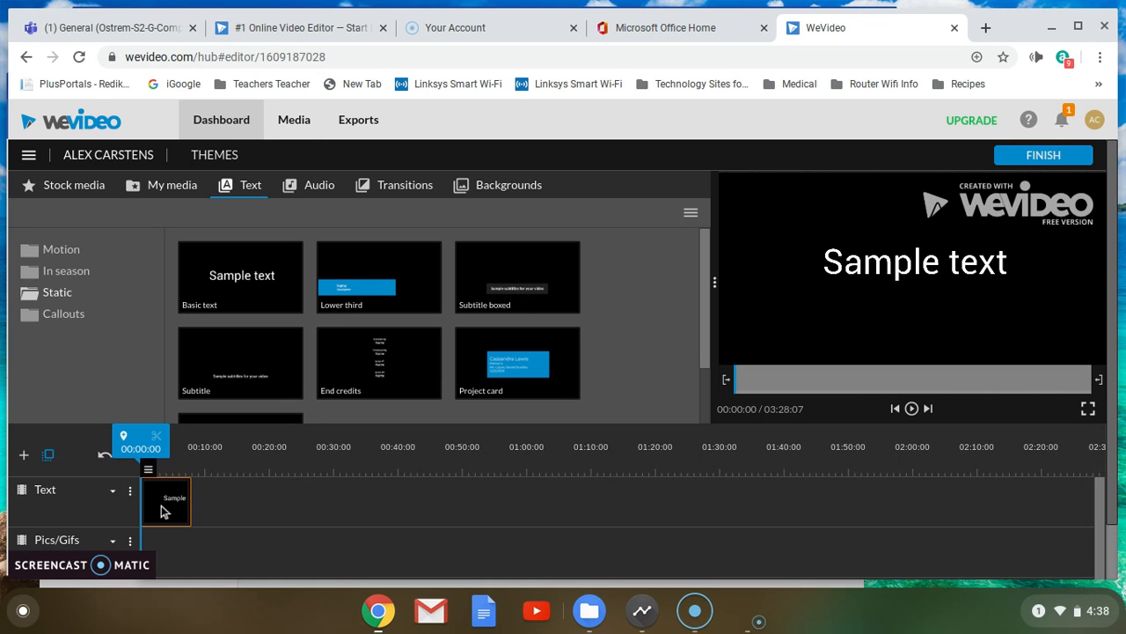
Replace the title clip's sample text with "Life is Beautiful by Lil Peeps"
{"action": "double_click", "coordinate": [161, 508]}
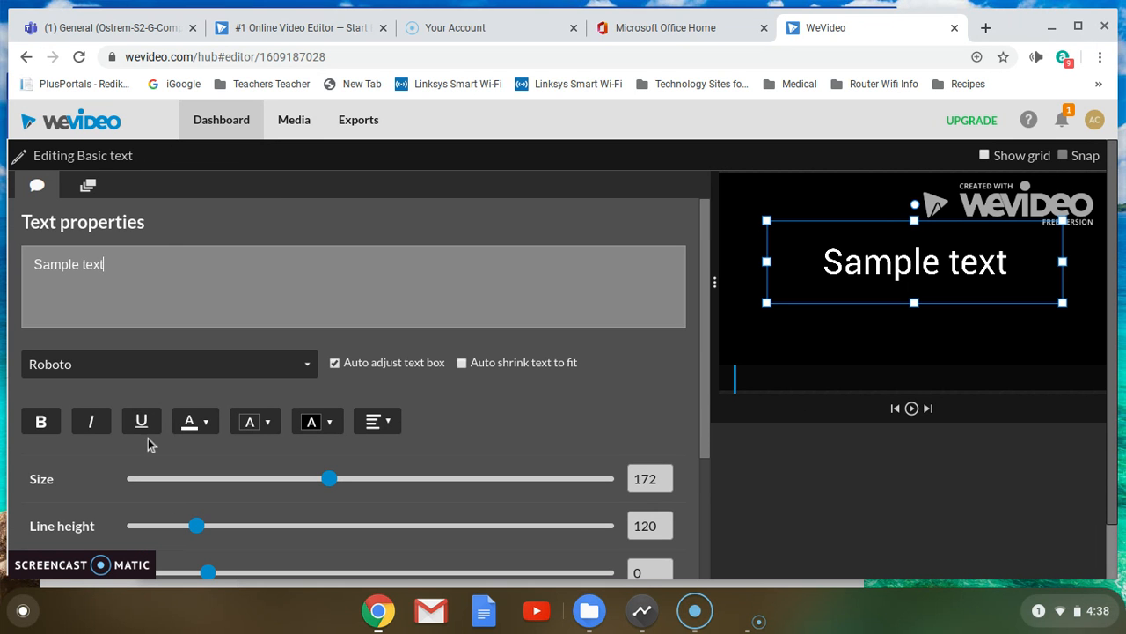
{"action": "left_click_drag", "start_coordinate": [145, 271], "coordinate": [30, 267]}
{"action": "type", "text": "Life is Beaut"}
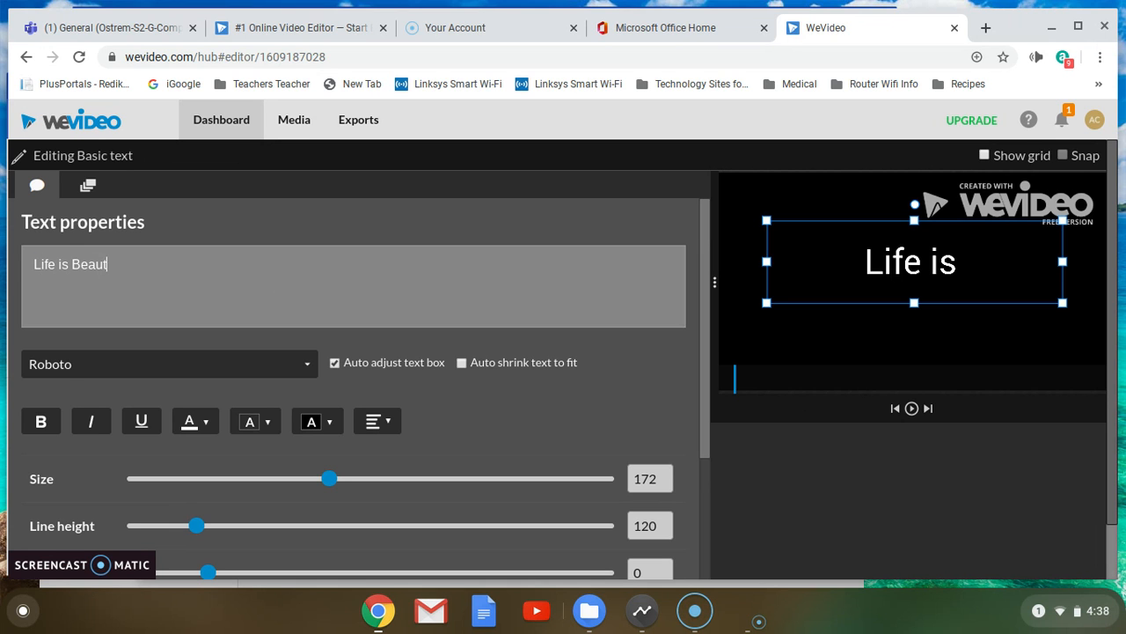
{"action": "type", "text": "iful by "}
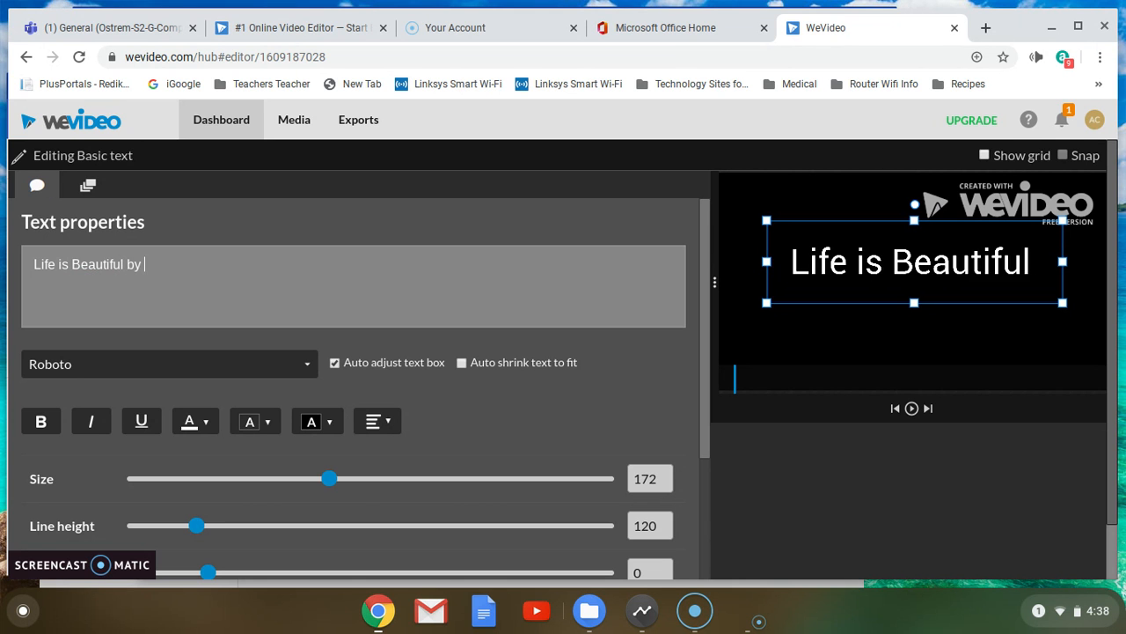
{"action": "type", "text": "Lil Peeps"}
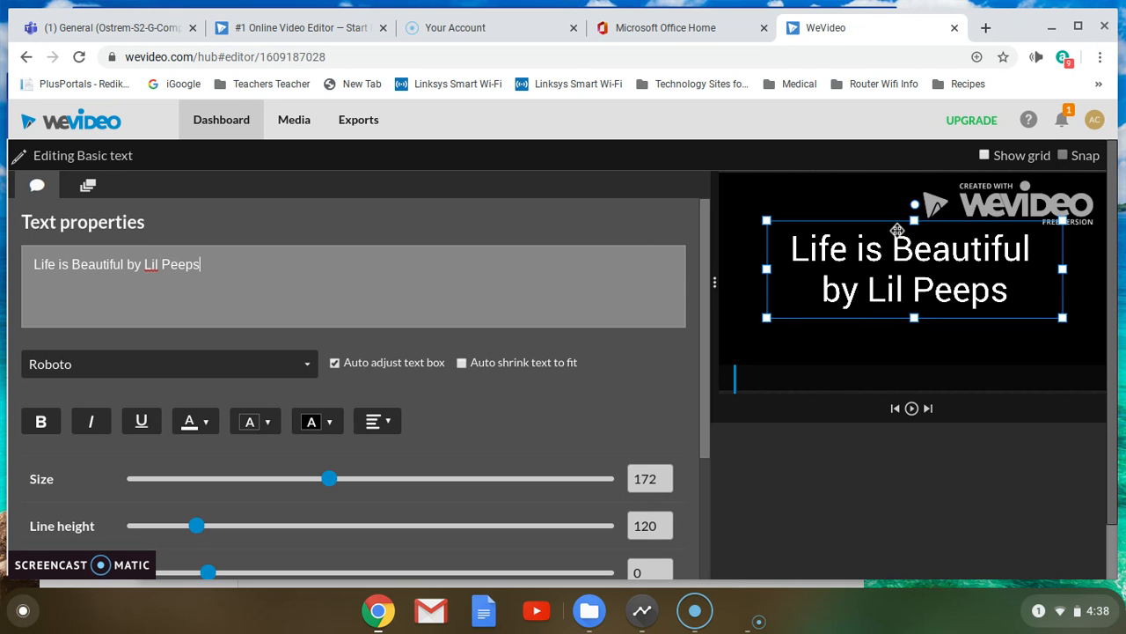
Change the title's font to Habibi
{"action": "left_click", "coordinate": [168, 367]}
{"action": "scroll", "coordinate": [156, 443], "scroll_direction": "down", "scroll_amount": 6}
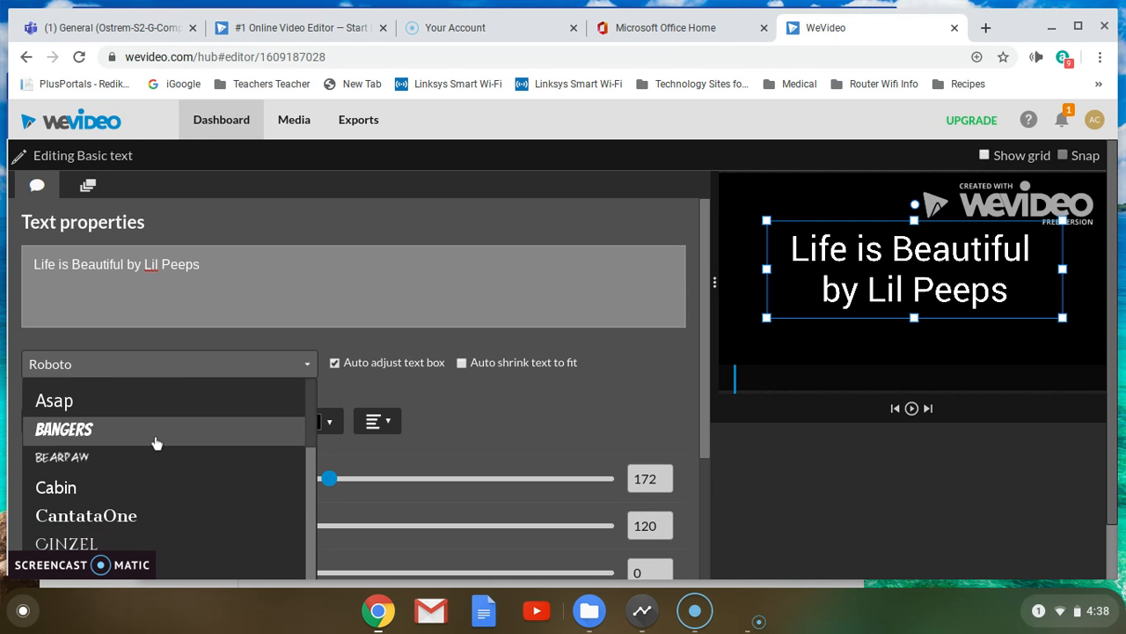
{"action": "scroll", "coordinate": [155, 436], "scroll_direction": "down", "scroll_amount": 2}
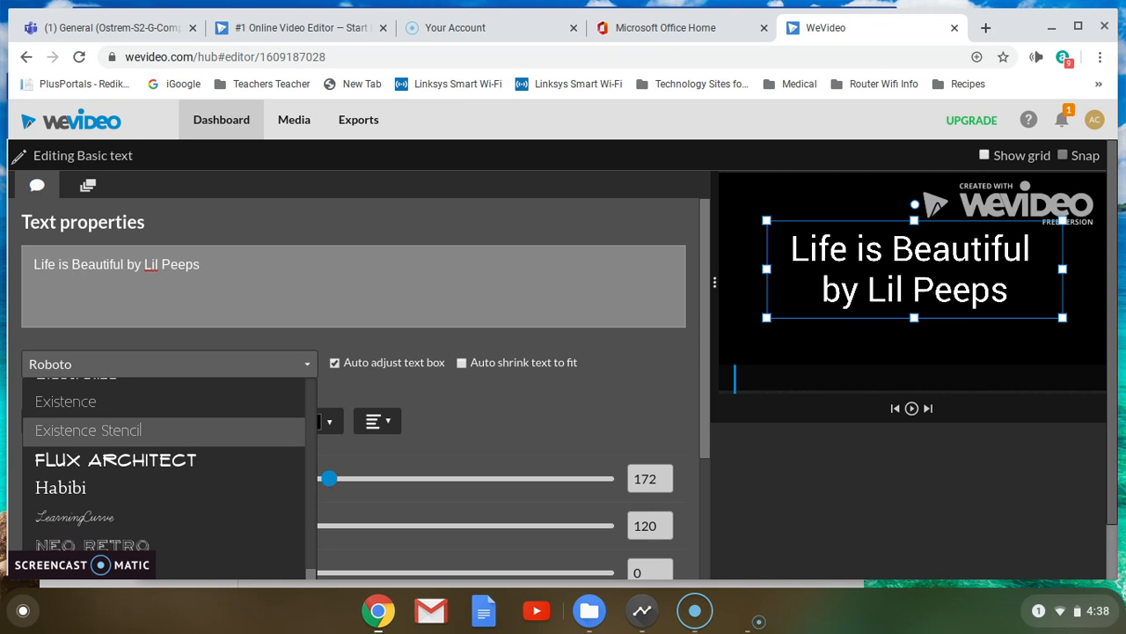
{"action": "left_click", "coordinate": [102, 498]}
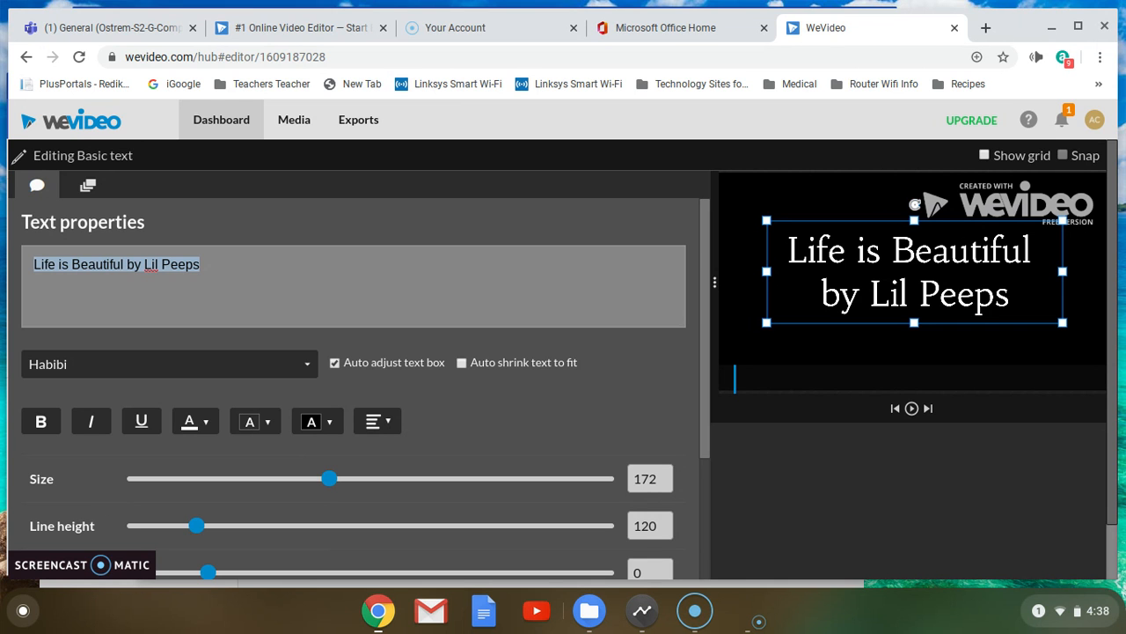
Rotate the title's text box in the preview so it tilts slightly counterclockwise
{"action": "left_click_drag", "start_coordinate": [915, 204], "coordinate": [887, 210]}
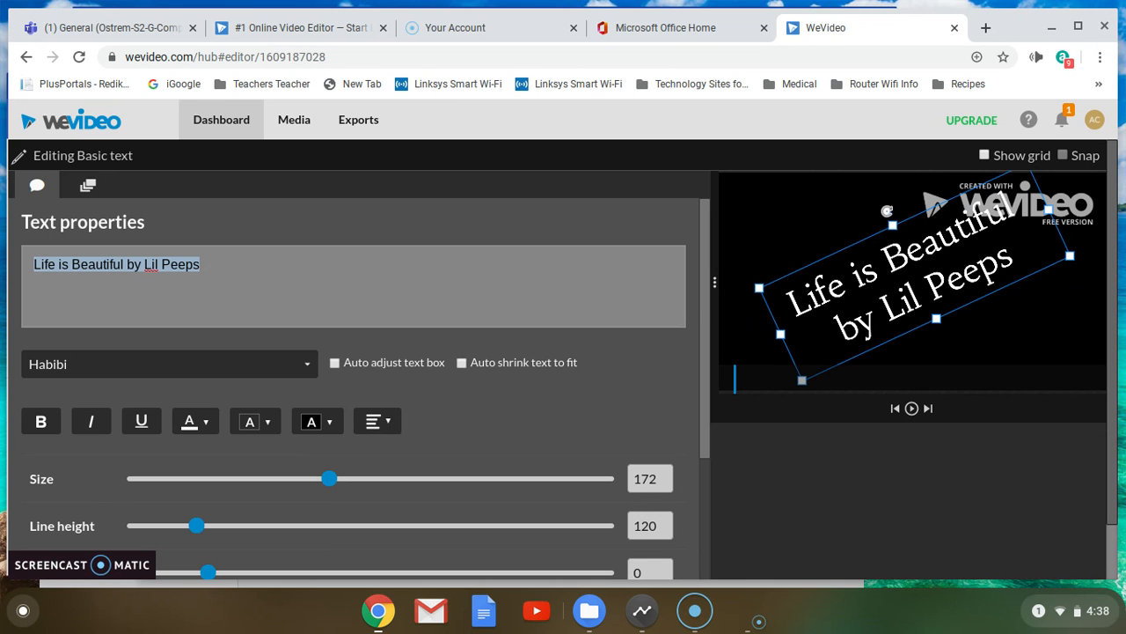
{"action": "mouse_move", "coordinate": [886, 211]}
{"action": "left_mouse_down"}
{"action": "mouse_move", "coordinate": [916, 207]}
{"action": "mouse_move", "coordinate": [880, 213]}
{"action": "left_mouse_up"}
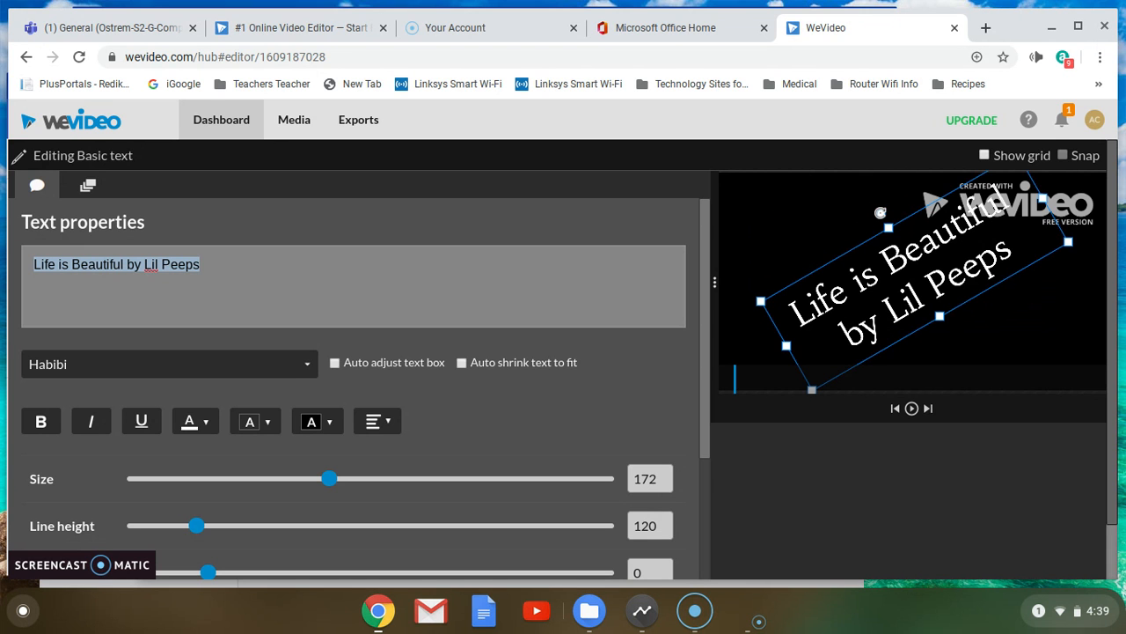
{"action": "left_click_drag", "start_coordinate": [880, 213], "coordinate": [913, 218]}
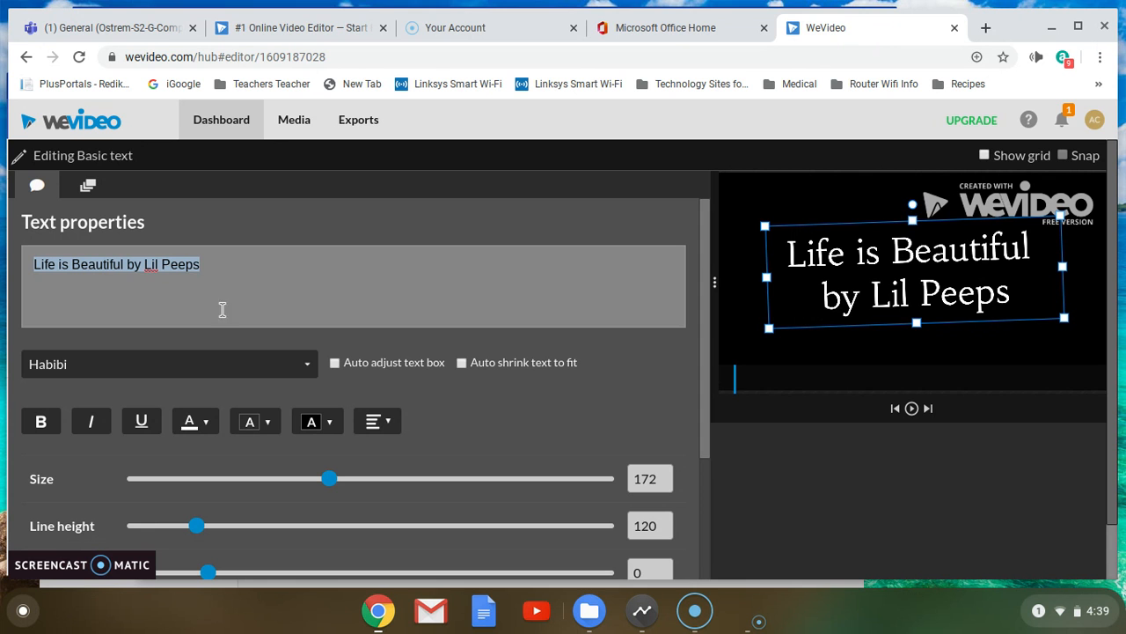
Make the title text bold and italic and color it medium blue
{"action": "left_click", "coordinate": [50, 423]}
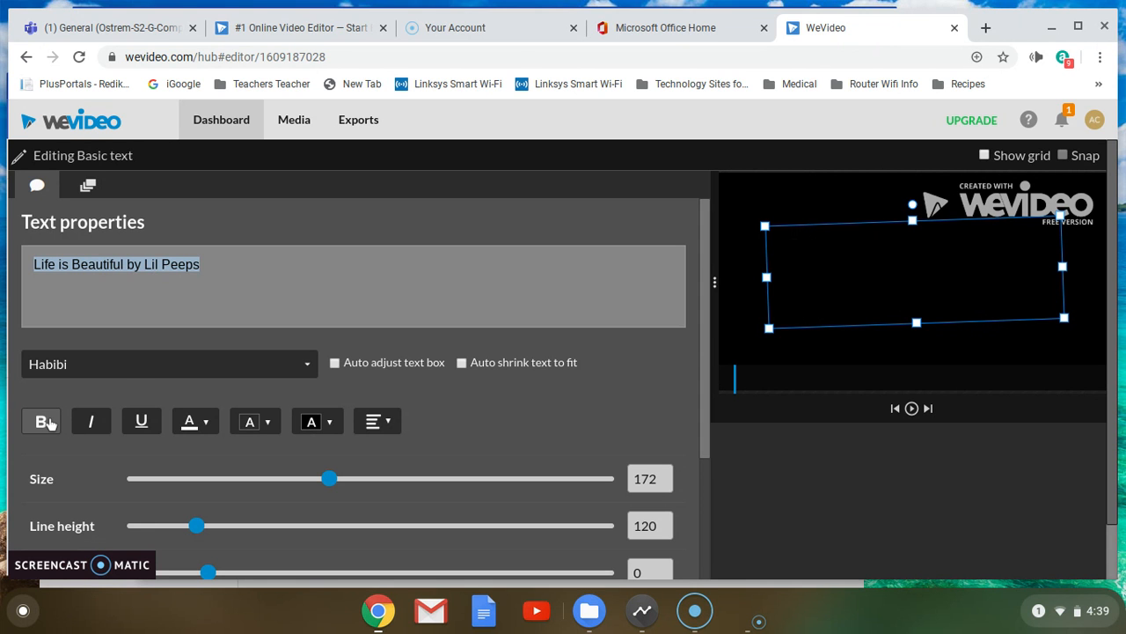
{"action": "left_click", "coordinate": [92, 422]}
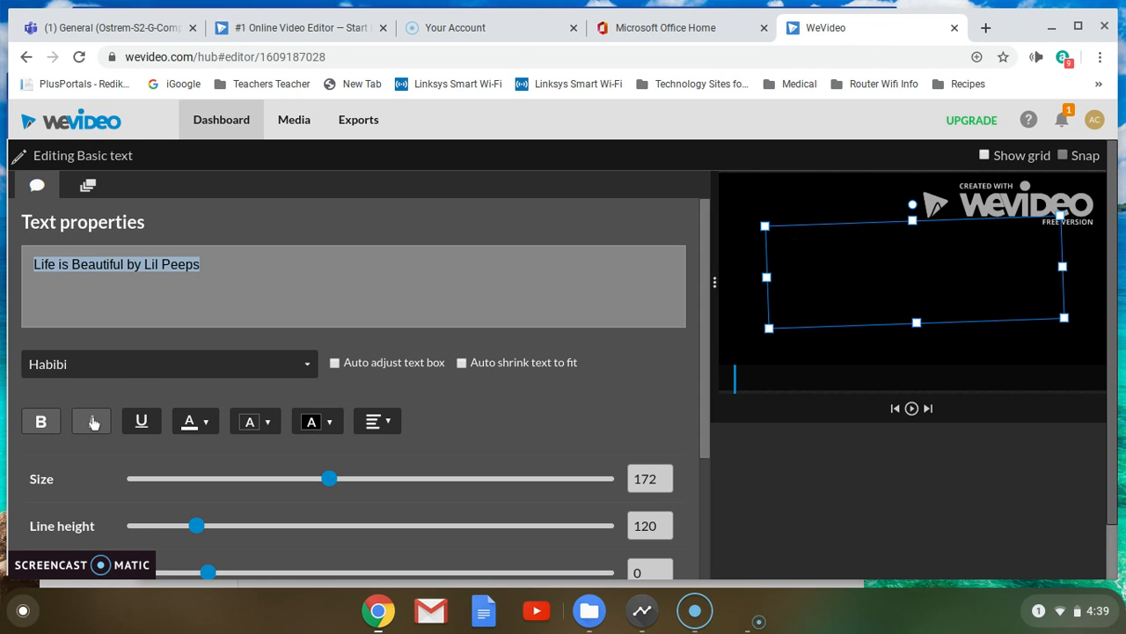
{"action": "left_click", "coordinate": [207, 422]}
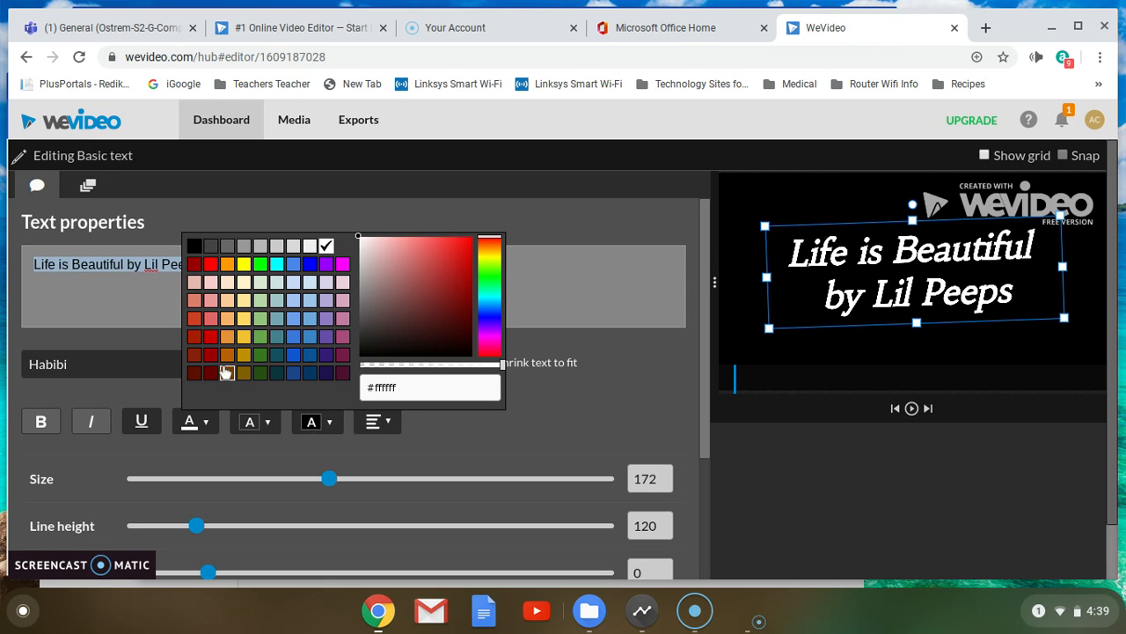
{"action": "left_click", "coordinate": [293, 338]}
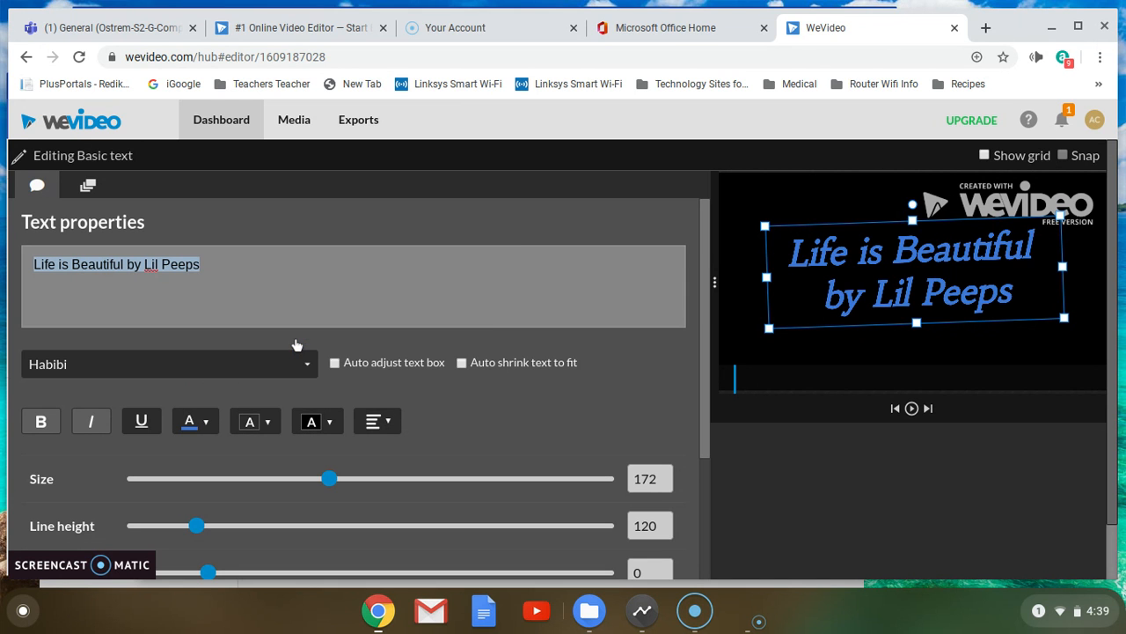
Try pale yellow (#fff2cc) as the title's text highlight and background, and return the background to black
{"action": "left_click", "coordinate": [269, 427]}
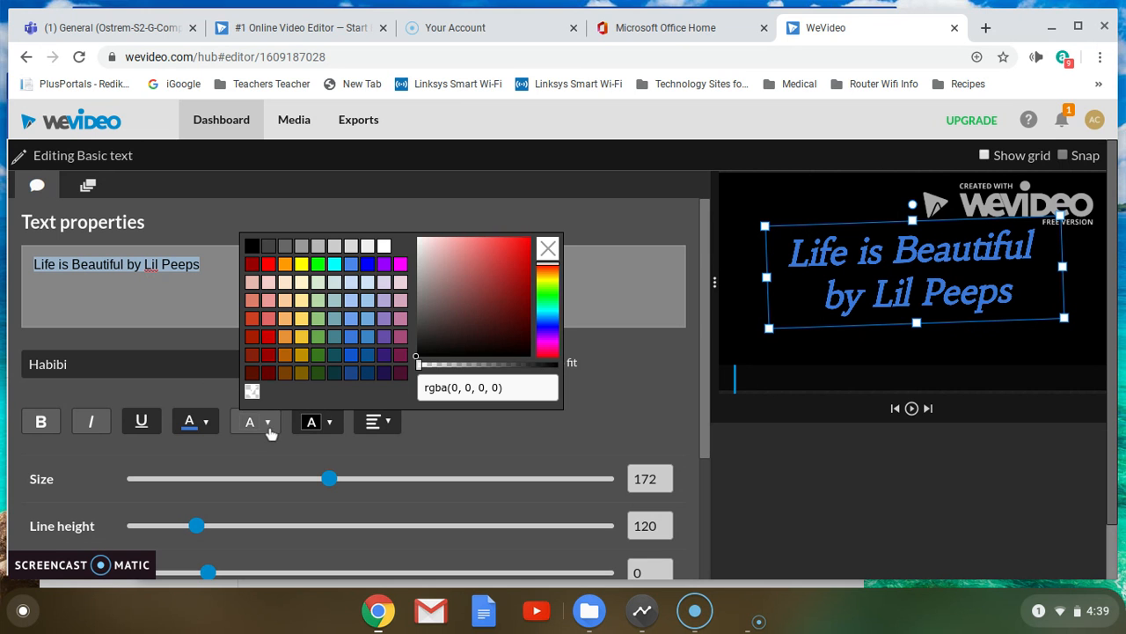
{"action": "left_click", "coordinate": [302, 286]}
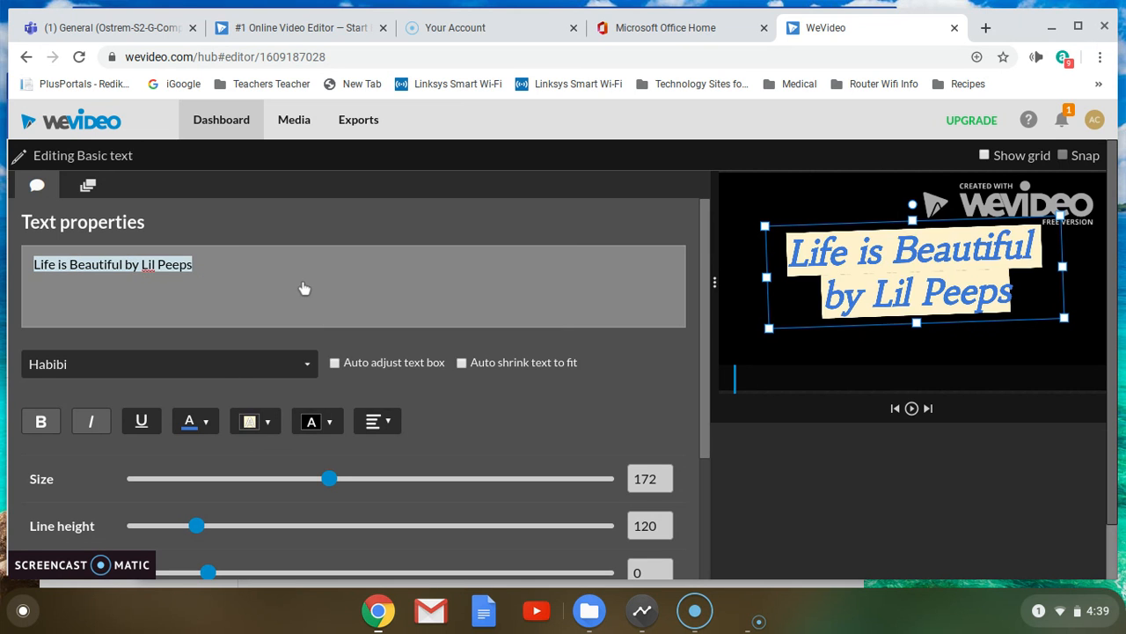
{"action": "left_click", "coordinate": [331, 424]}
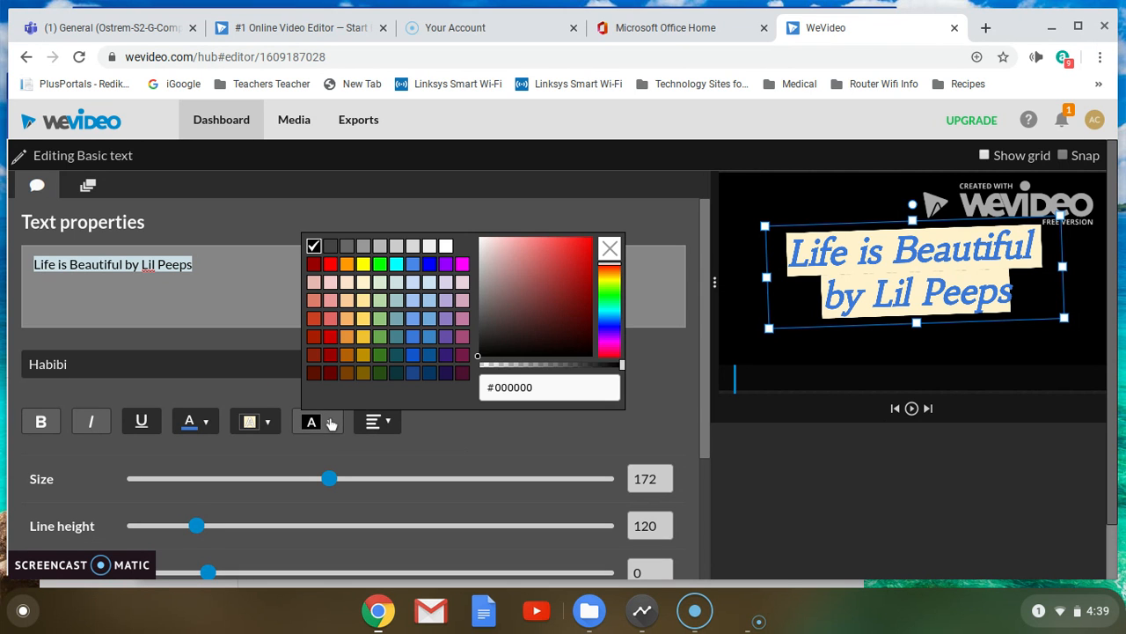
{"action": "left_click", "coordinate": [363, 283]}
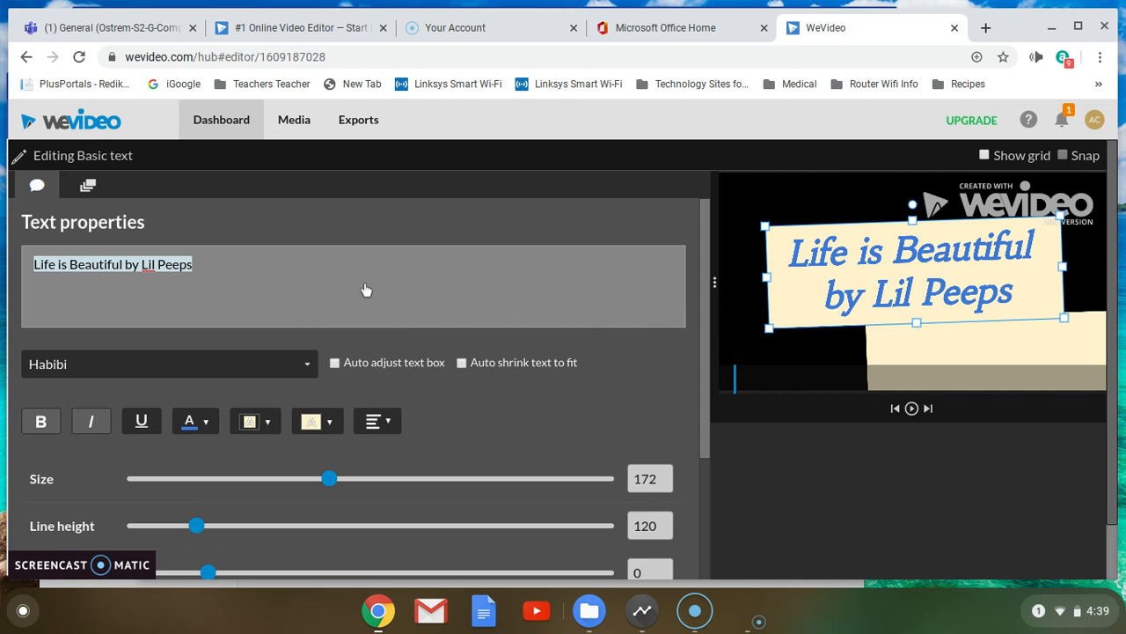
{"action": "left_click", "coordinate": [333, 424]}
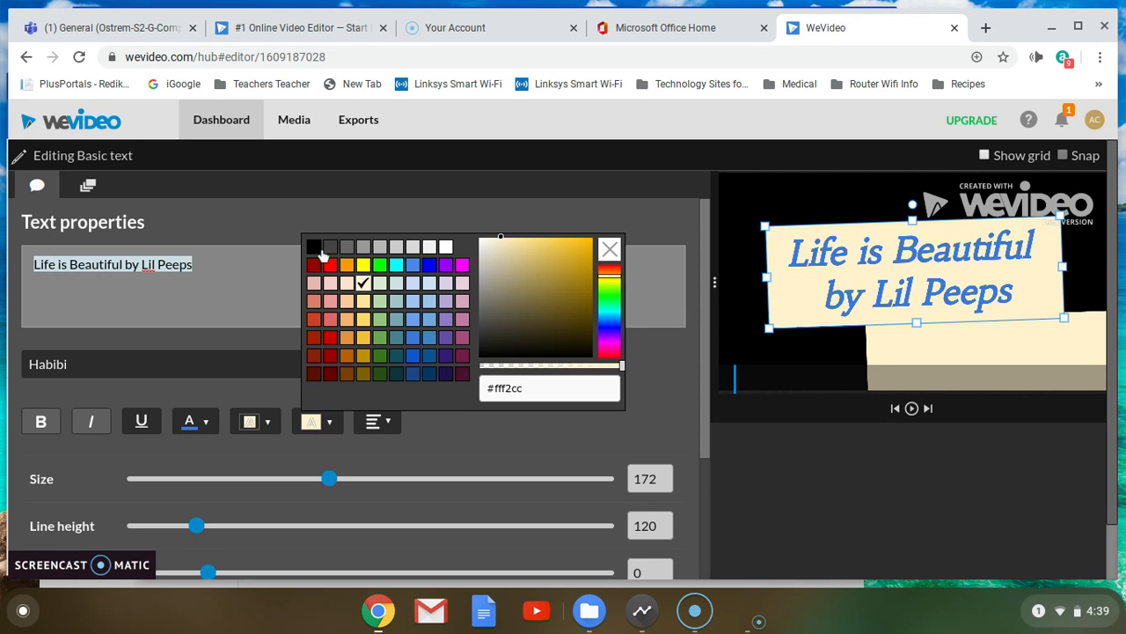
{"action": "left_click", "coordinate": [314, 246]}
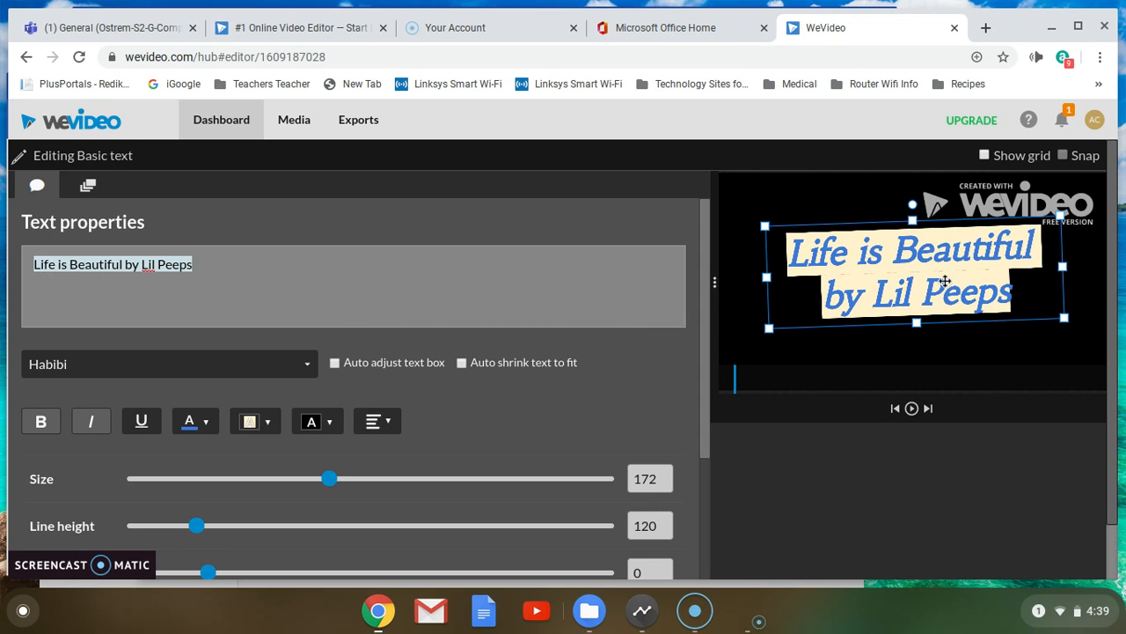
Set the title's text highlight color to black
{"action": "left_click", "coordinate": [270, 429]}
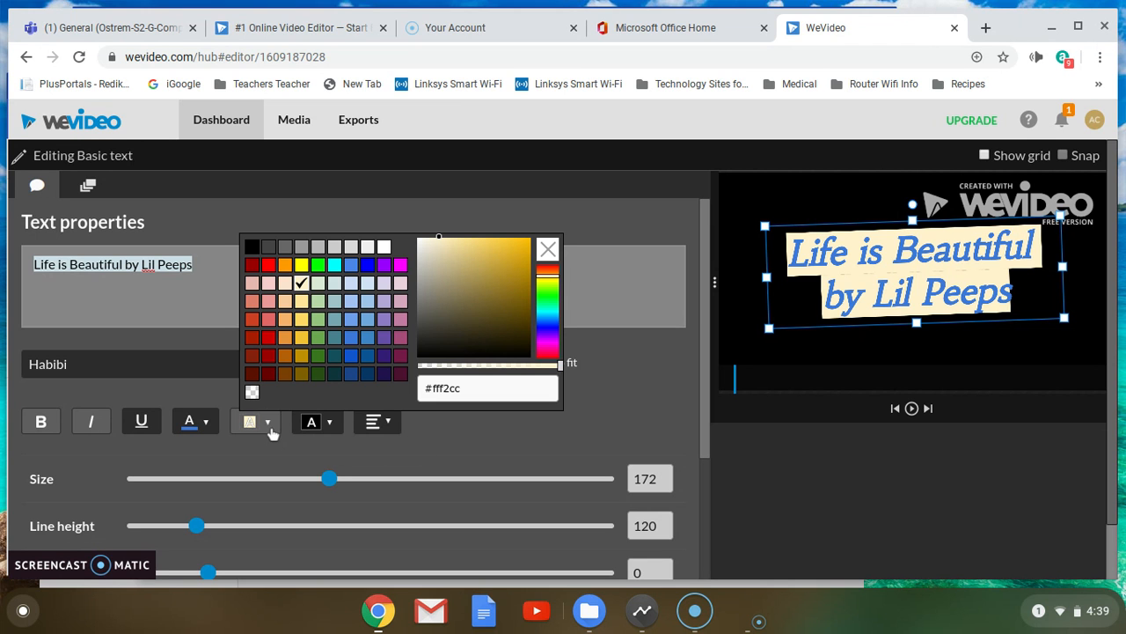
{"action": "left_click", "coordinate": [252, 247]}
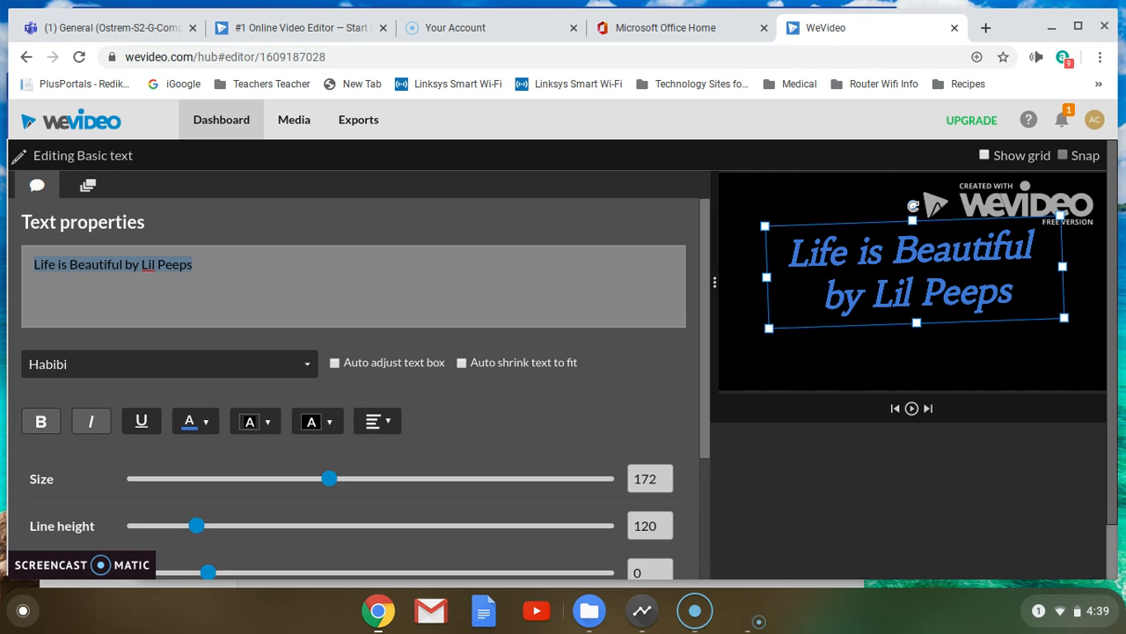
Straighten the title's text box slightly, set its text size to 206, and enlarge the box to fit the full title
{"action": "left_click_drag", "start_coordinate": [913, 206], "coordinate": [915, 206]}
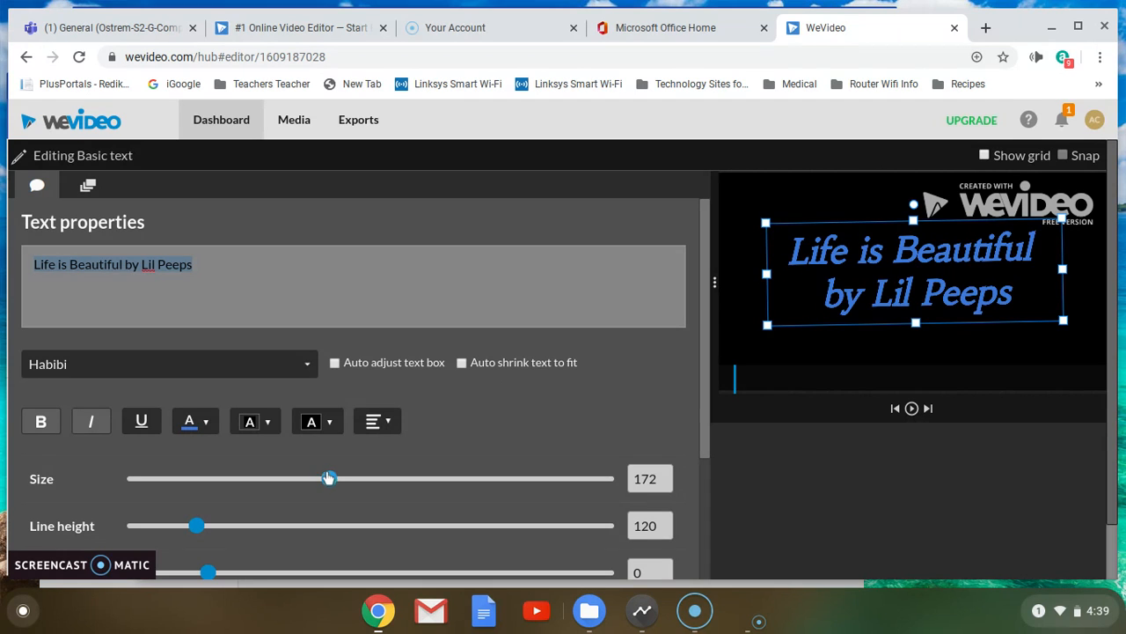
{"action": "left_click_drag", "start_coordinate": [329, 479], "coordinate": [371, 480]}
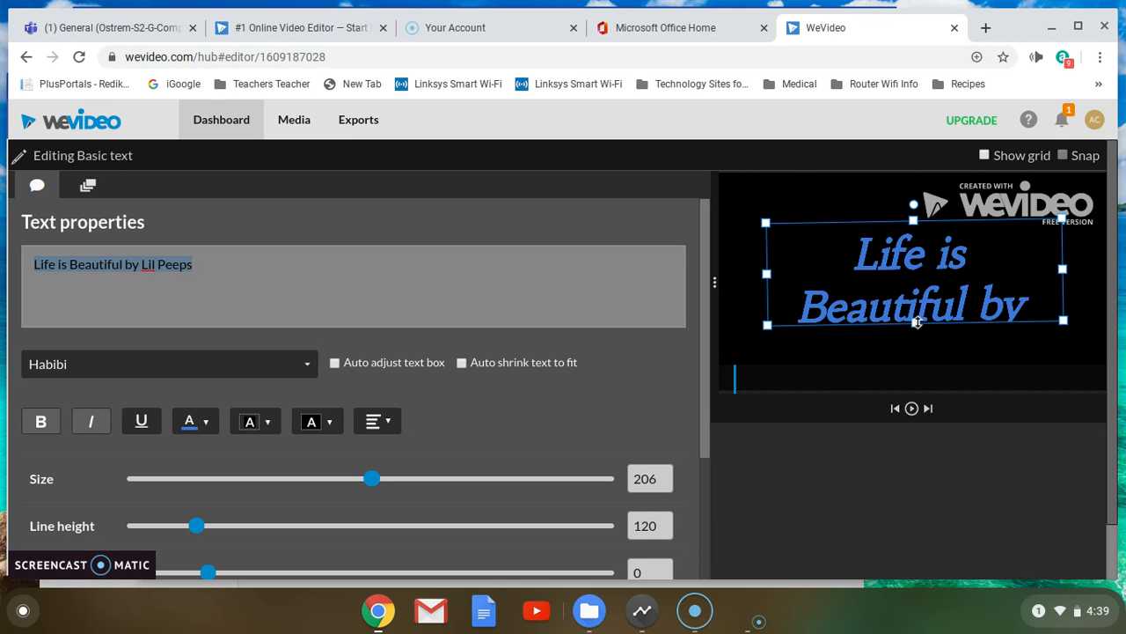
{"action": "left_click_drag", "start_coordinate": [766, 324], "coordinate": [753, 382]}
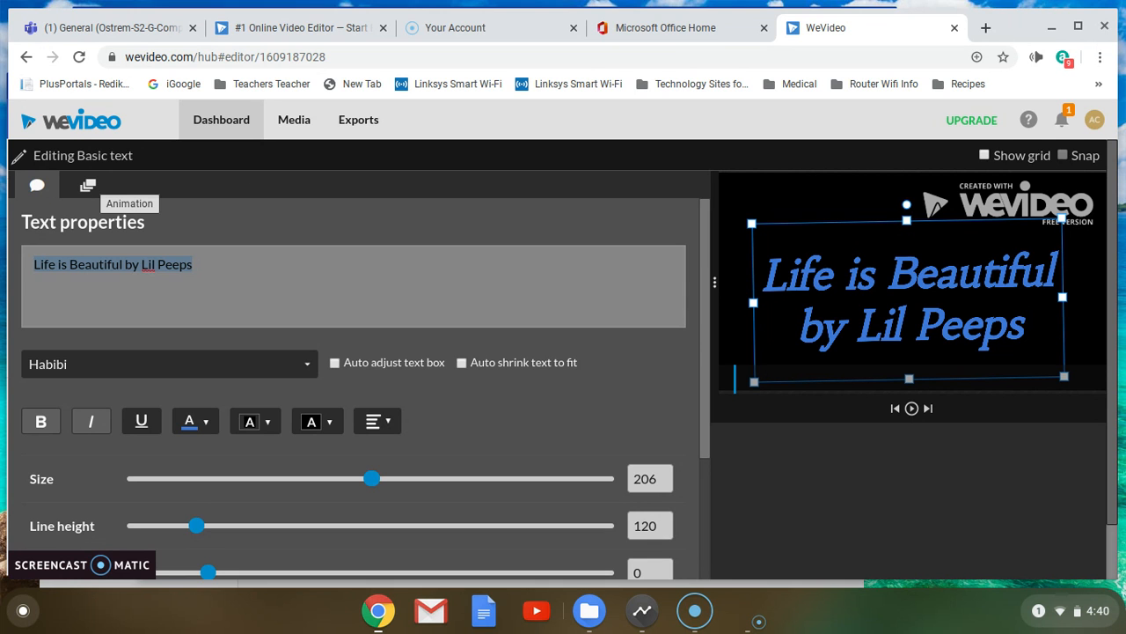
Set the title's end animation to scale 1.36 at position x -425, y -133
{"action": "left_click", "coordinate": [89, 187]}
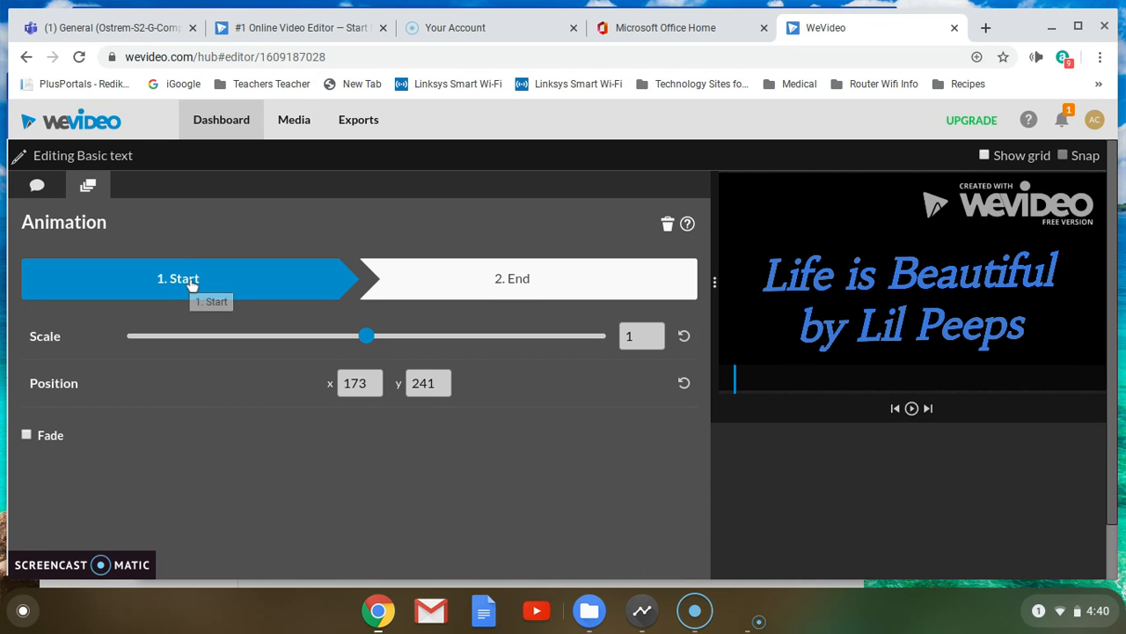
{"action": "left_click", "coordinate": [513, 280]}
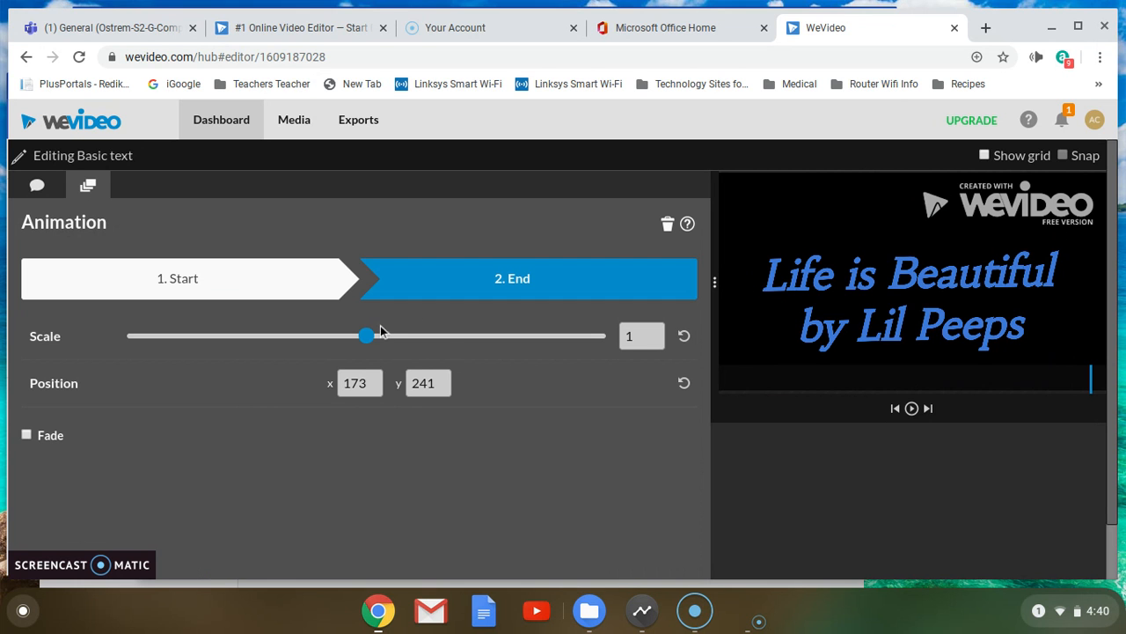
{"action": "left_click_drag", "start_coordinate": [366, 336], "coordinate": [236, 337]}
{"action": "left_click_drag", "start_coordinate": [796, 278], "coordinate": [876, 295]}
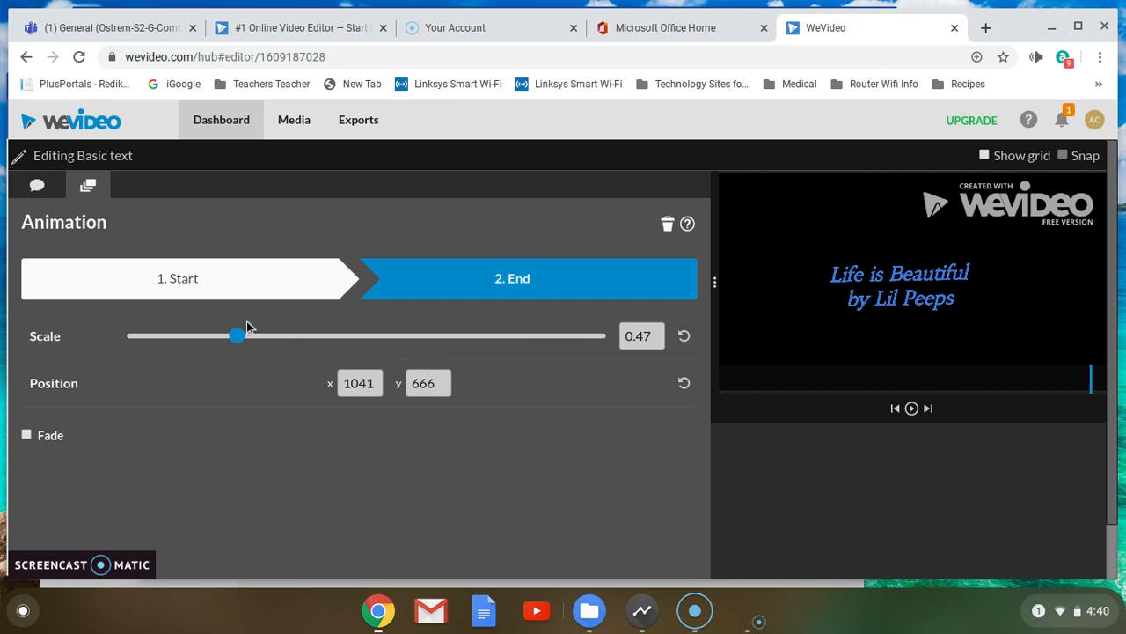
{"action": "left_click_drag", "start_coordinate": [239, 331], "coordinate": [391, 330]}
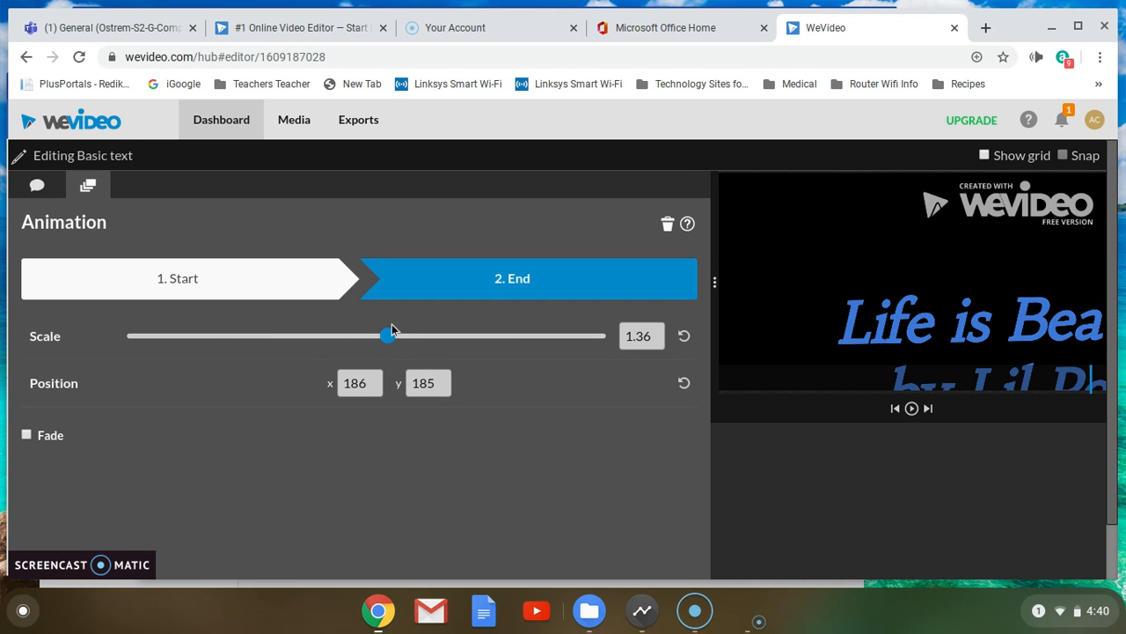
{"action": "left_click_drag", "start_coordinate": [900, 338], "coordinate": [777, 275]}
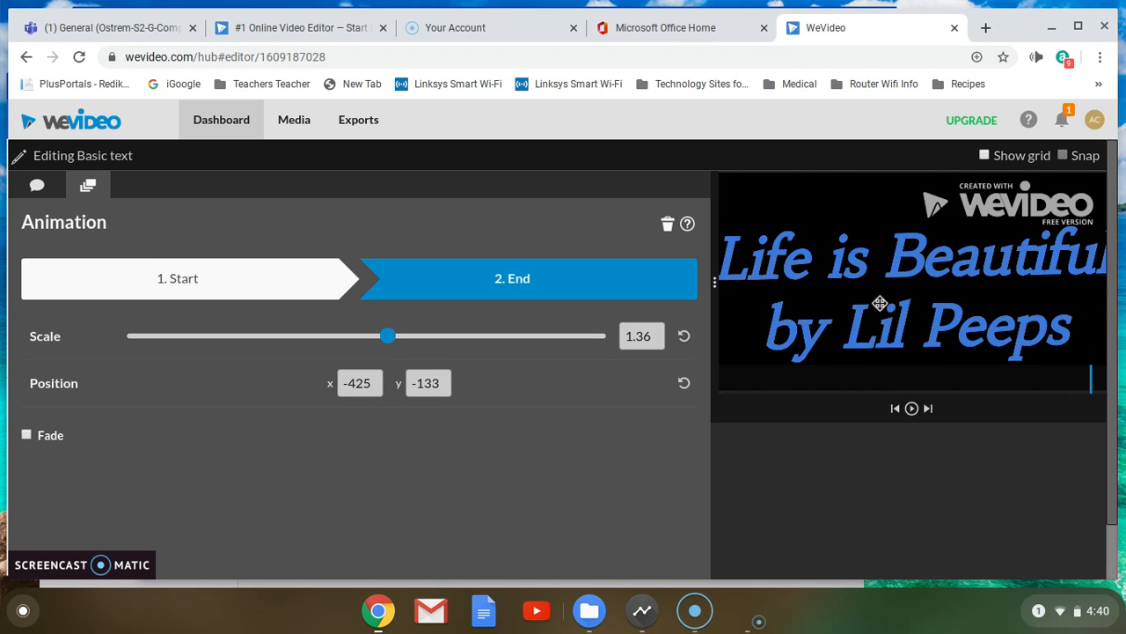
Raise the computer's volume to about half and preview the title animation
{"action": "left_click", "coordinate": [912, 409]}
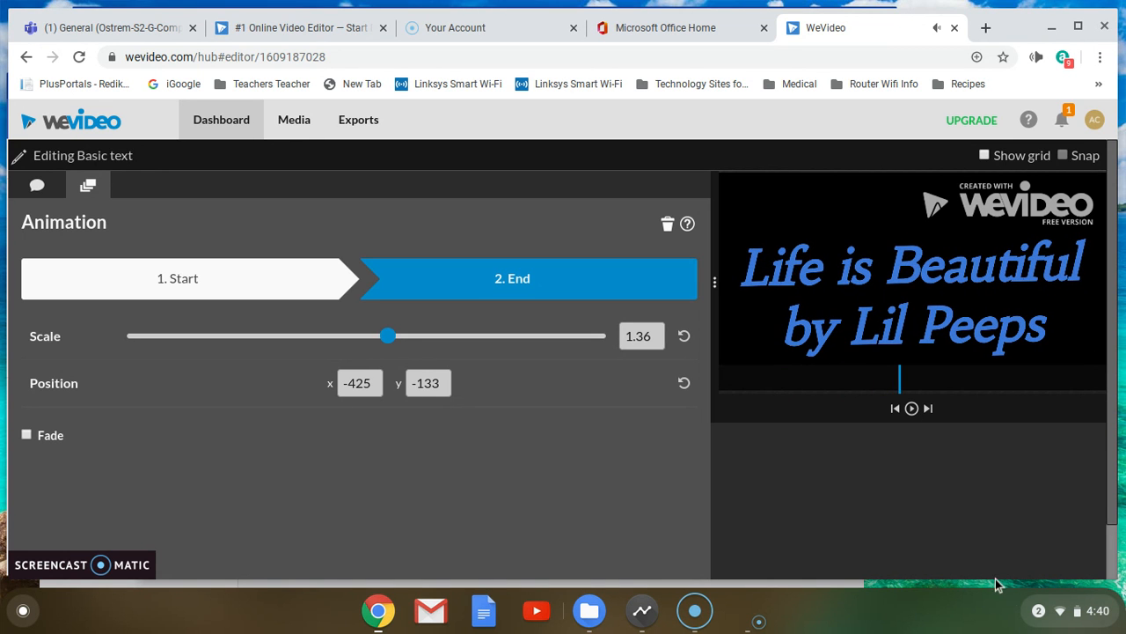
{"action": "left_click", "coordinate": [1038, 614]}
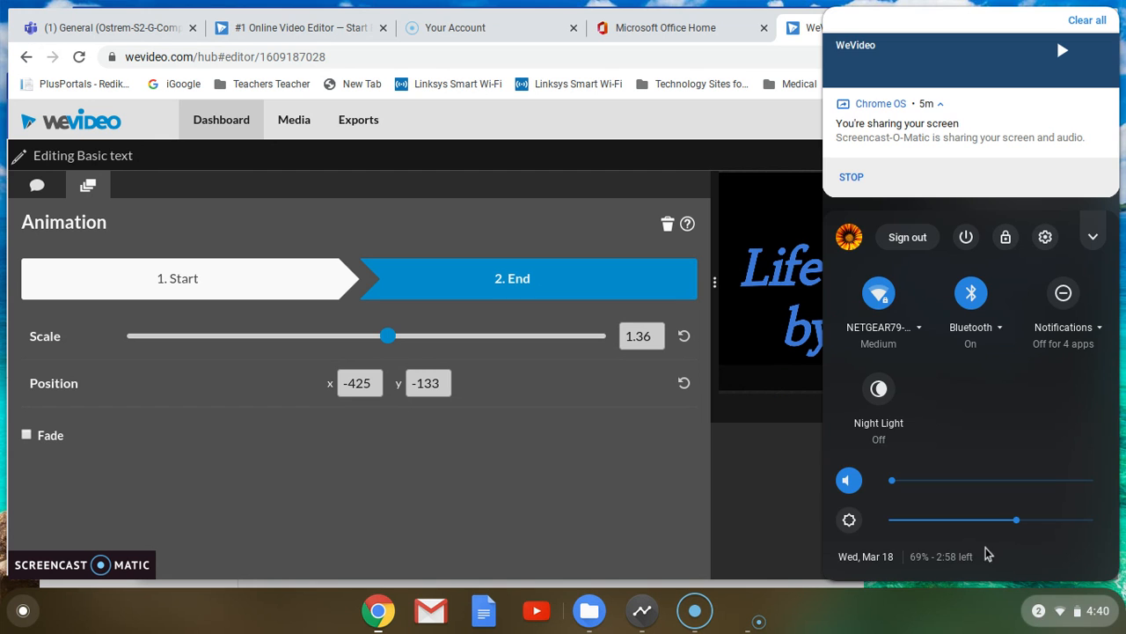
{"action": "left_click", "coordinate": [984, 481]}
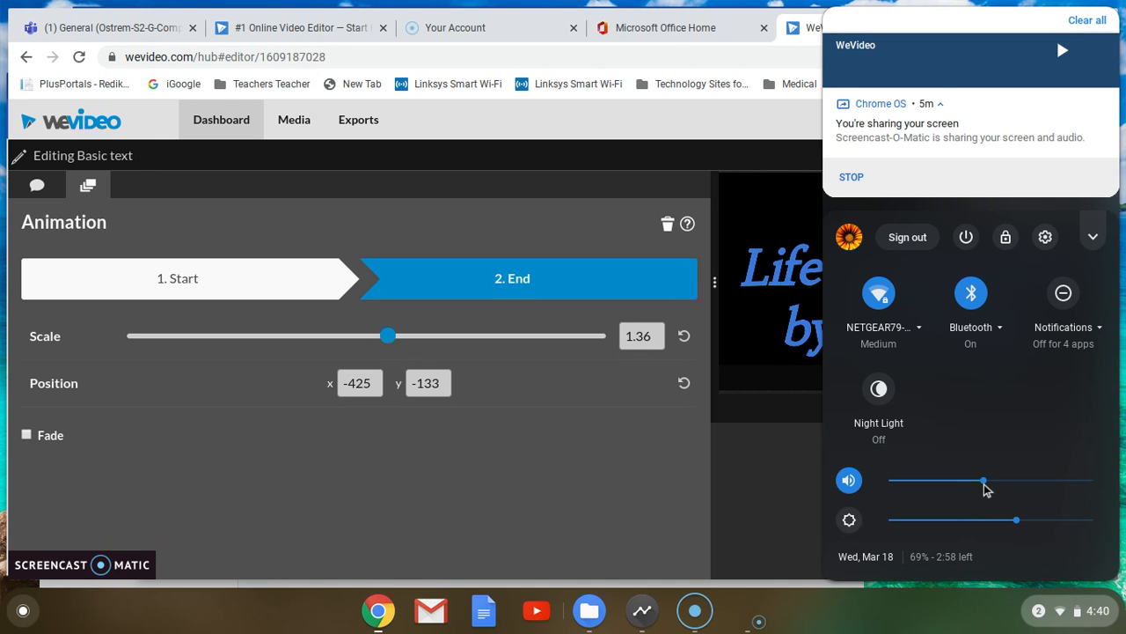
{"action": "left_click", "coordinate": [697, 568]}
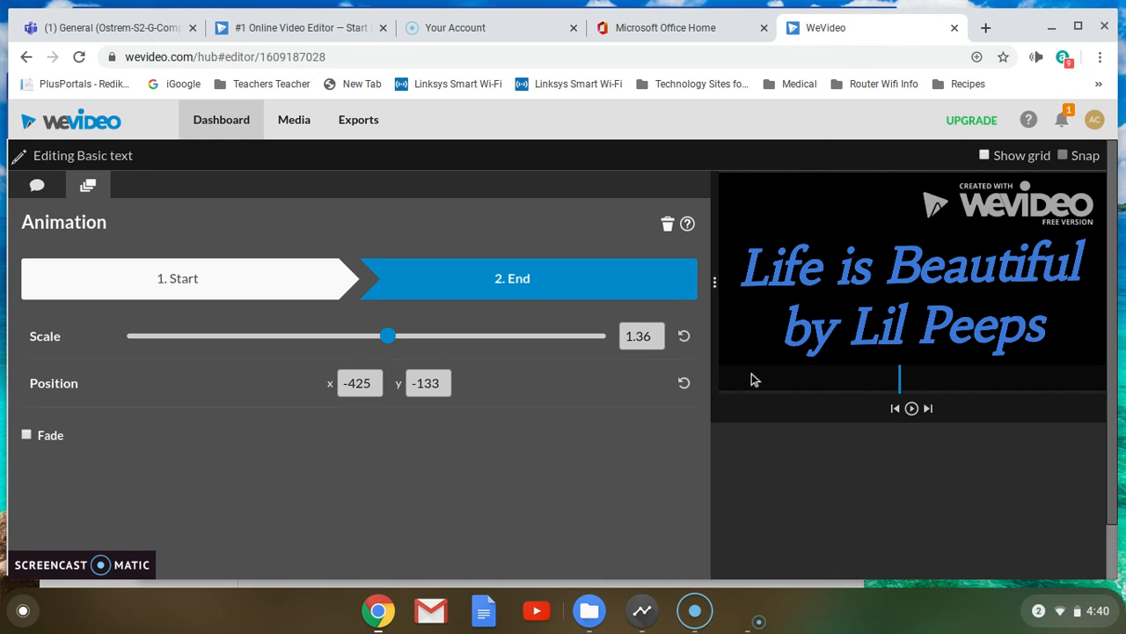
{"action": "left_click", "coordinate": [912, 408]}
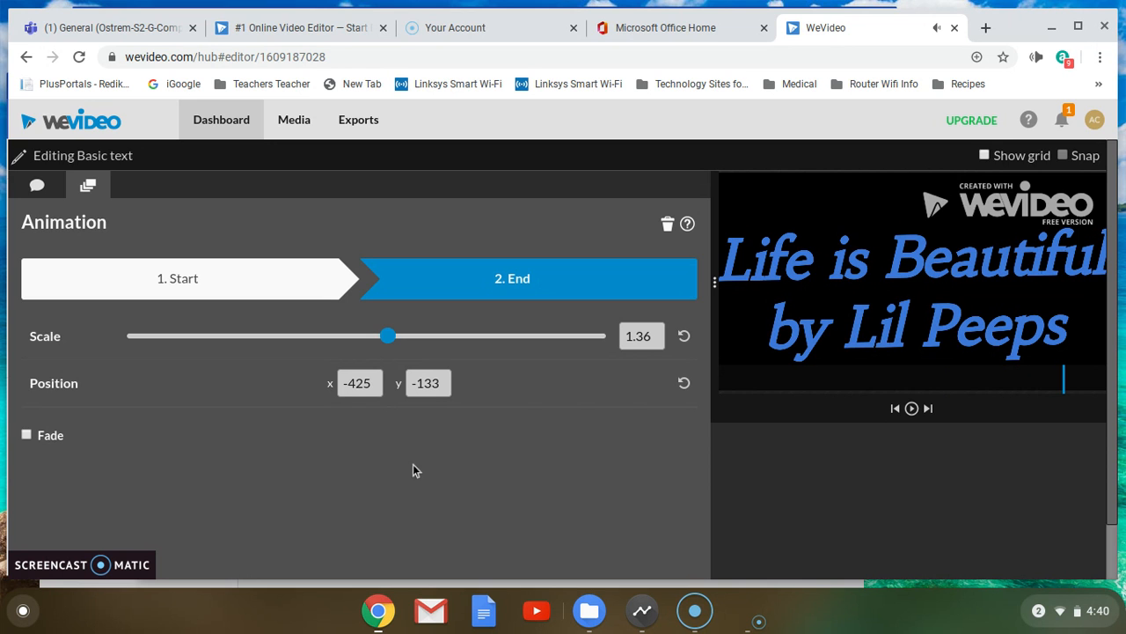
Save the title changes and shorten its clip on the Text track to about 4 seconds
{"action": "scroll", "coordinate": [413, 465], "scroll_direction": "down", "scroll_amount": 1}
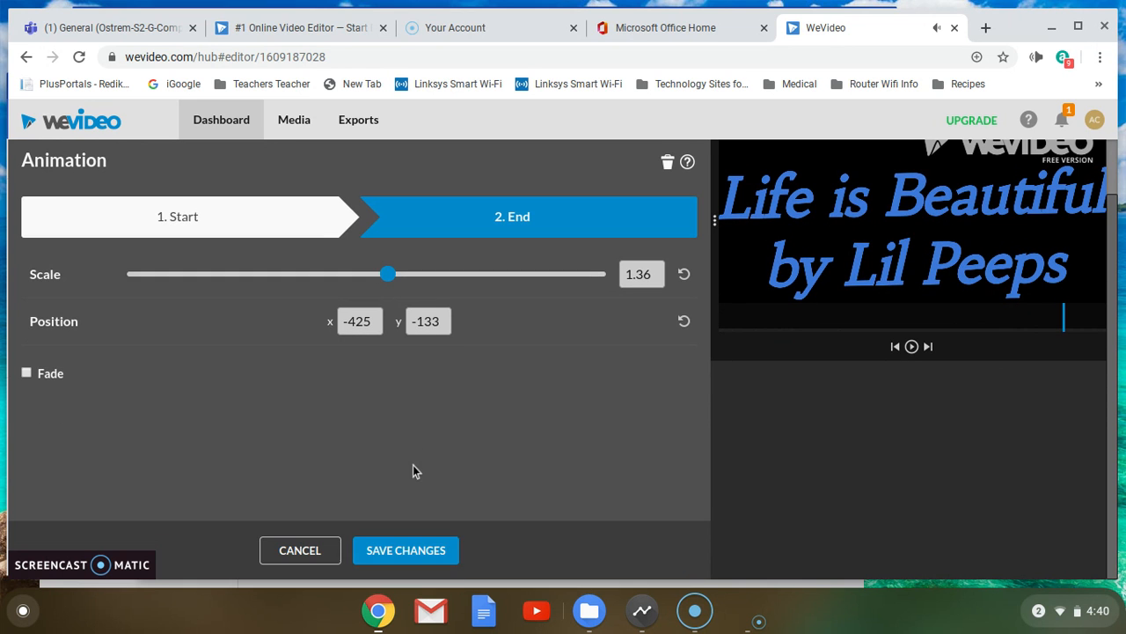
{"action": "left_click", "coordinate": [393, 551]}
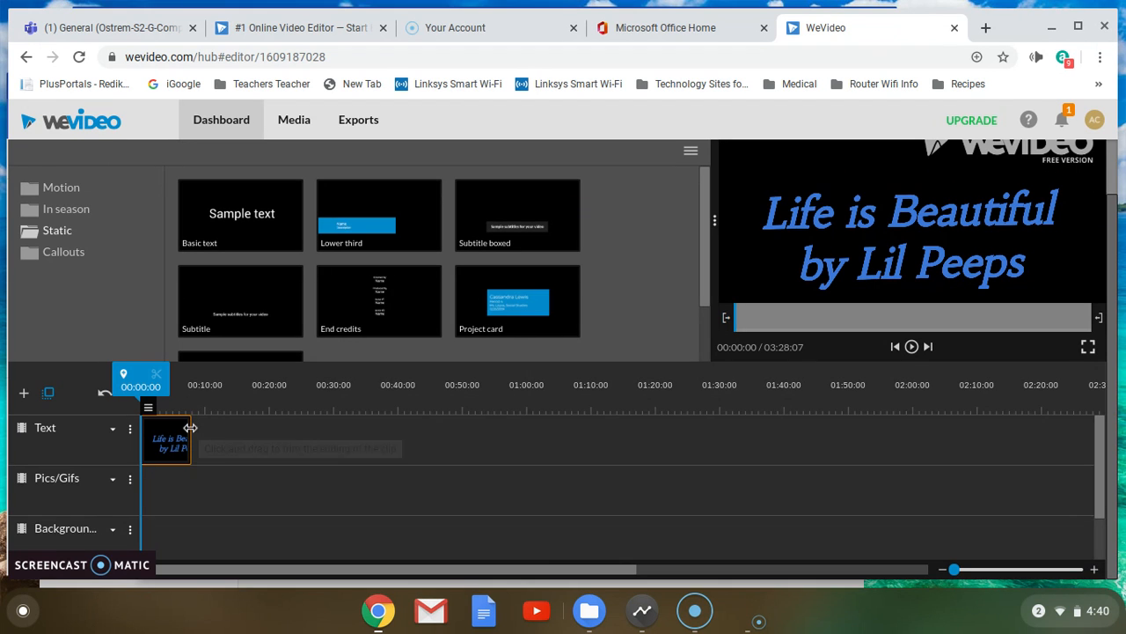
{"action": "left_click_drag", "start_coordinate": [190, 439], "coordinate": [167, 440]}
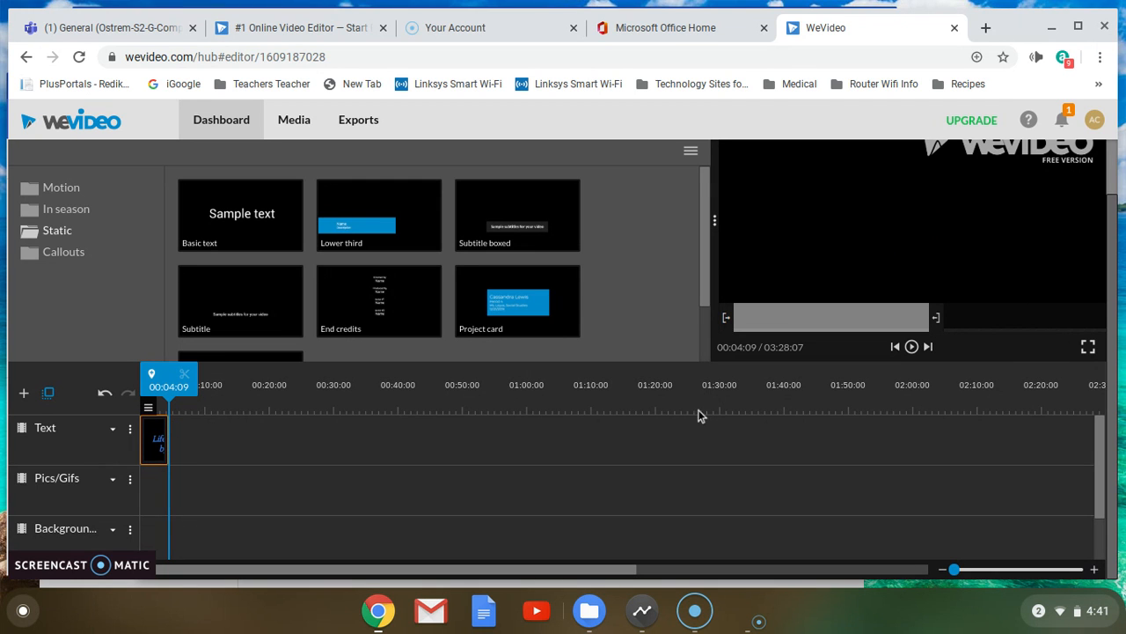
Play the title back from near its start, trim its clip to about 2 seconds, and preview it again
{"action": "left_click", "coordinate": [165, 376]}
{"action": "left_click_drag", "start_coordinate": [166, 376], "coordinate": [143, 376]}
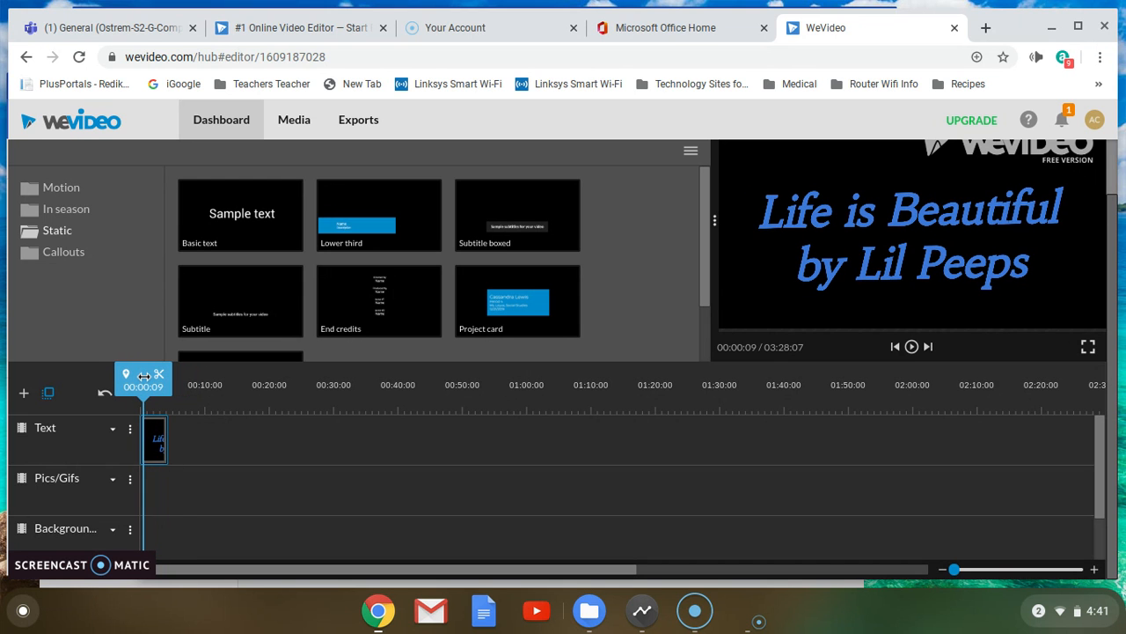
{"action": "left_click", "coordinate": [910, 347]}
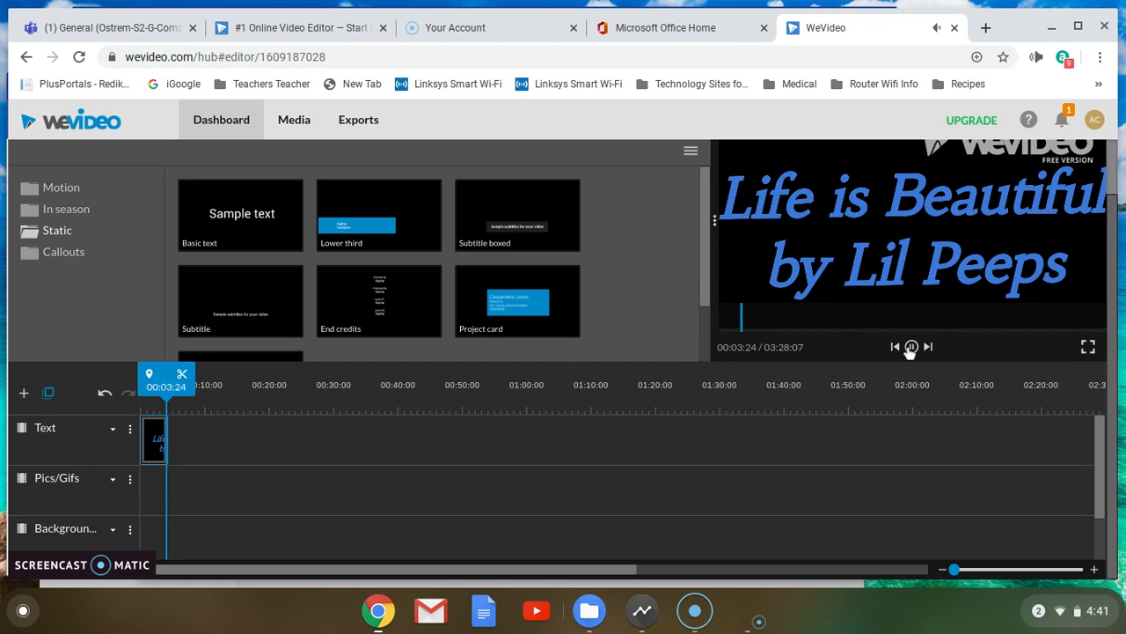
{"action": "left_click", "coordinate": [911, 348]}
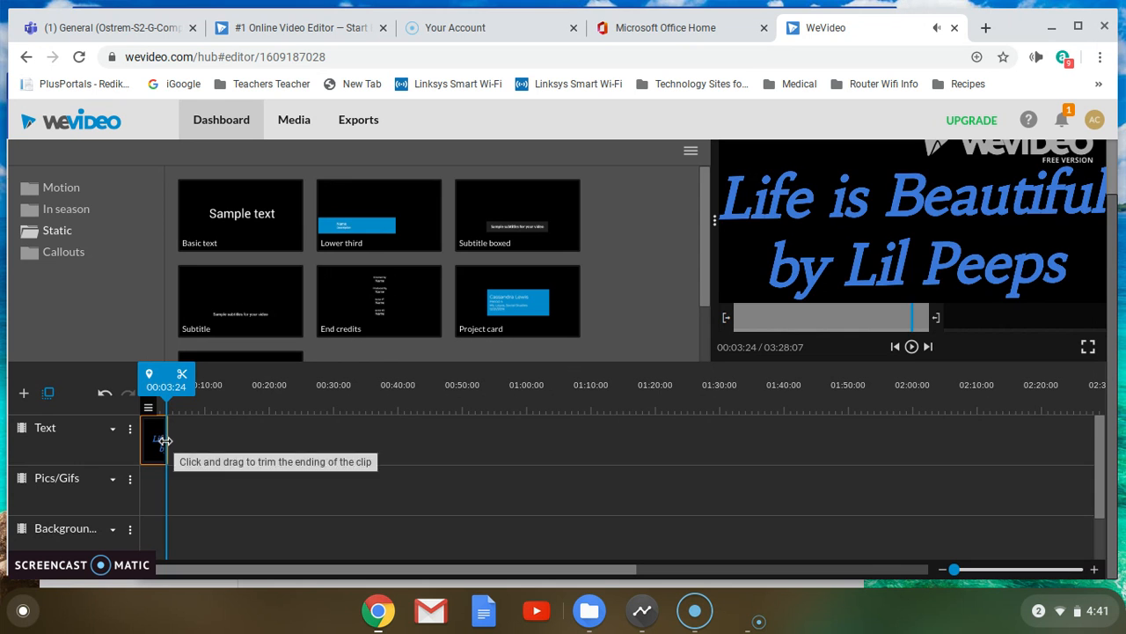
{"action": "left_click_drag", "start_coordinate": [163, 438], "coordinate": [151, 443]}
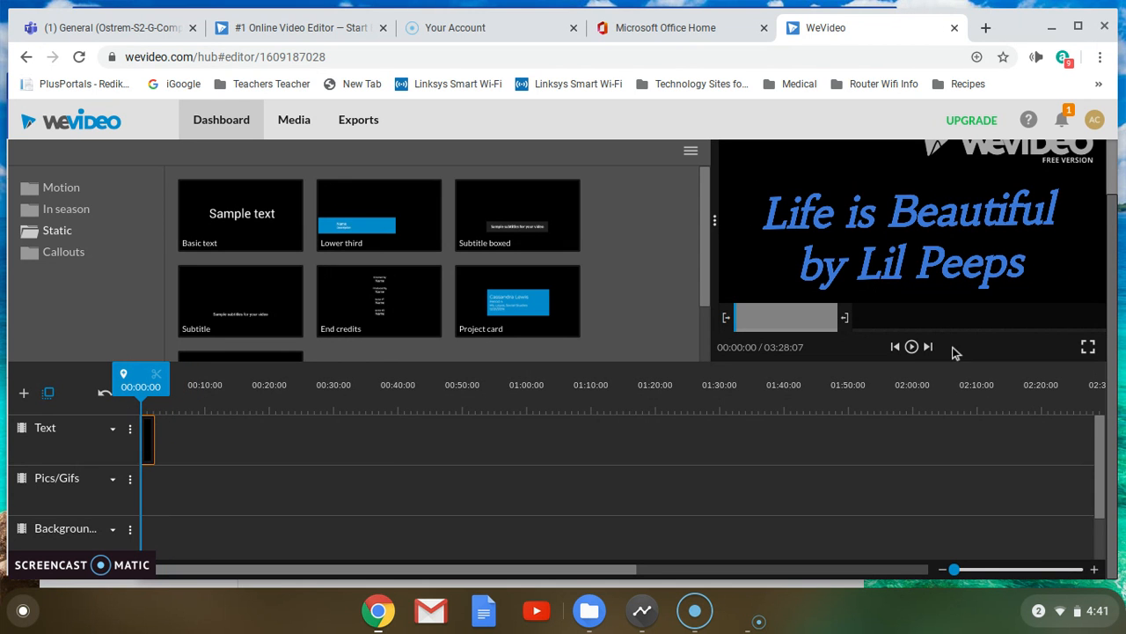
{"action": "left_click", "coordinate": [912, 346]}
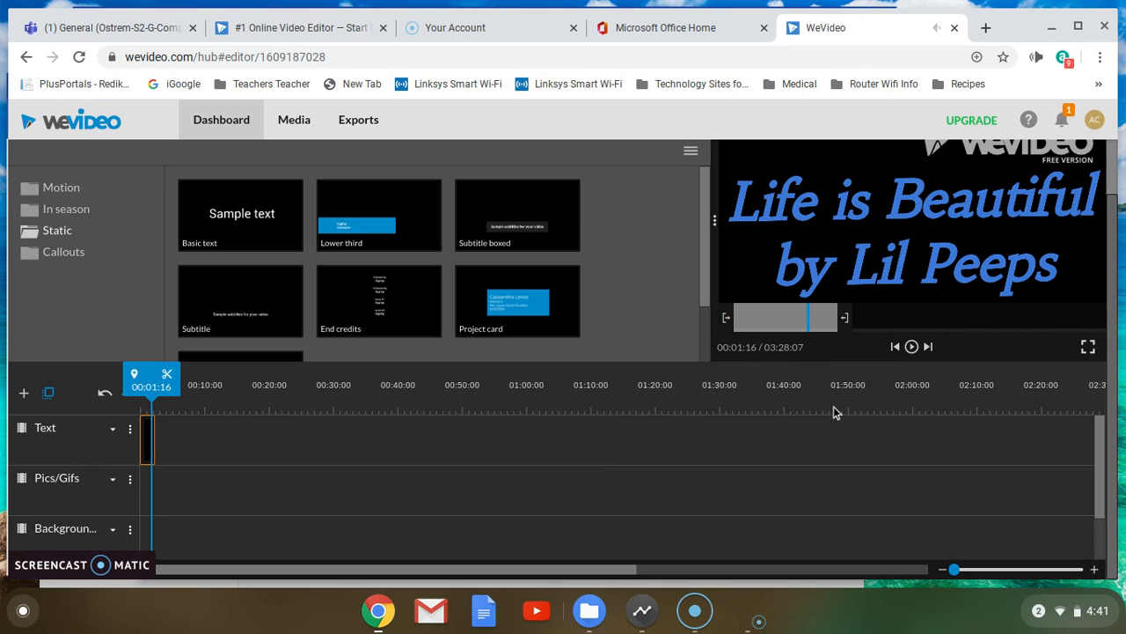
Check the tracks and follow the Audio 1 song along the timeline to its end
{"action": "scroll", "coordinate": [824, 420], "scroll_direction": "down", "scroll_amount": 2}
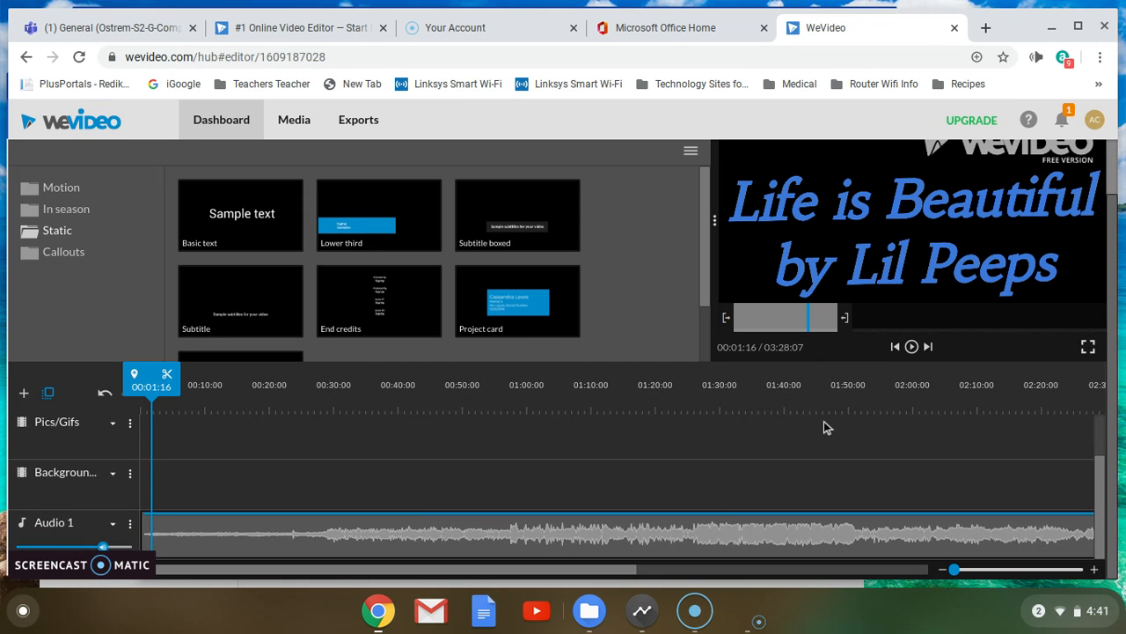
{"action": "scroll", "coordinate": [824, 422], "scroll_direction": "up", "scroll_amount": 2}
{"action": "scroll", "coordinate": [818, 459], "scroll_direction": "down", "scroll_amount": 1}
{"action": "scroll", "coordinate": [818, 453], "scroll_direction": "right", "scroll_amount": 5}
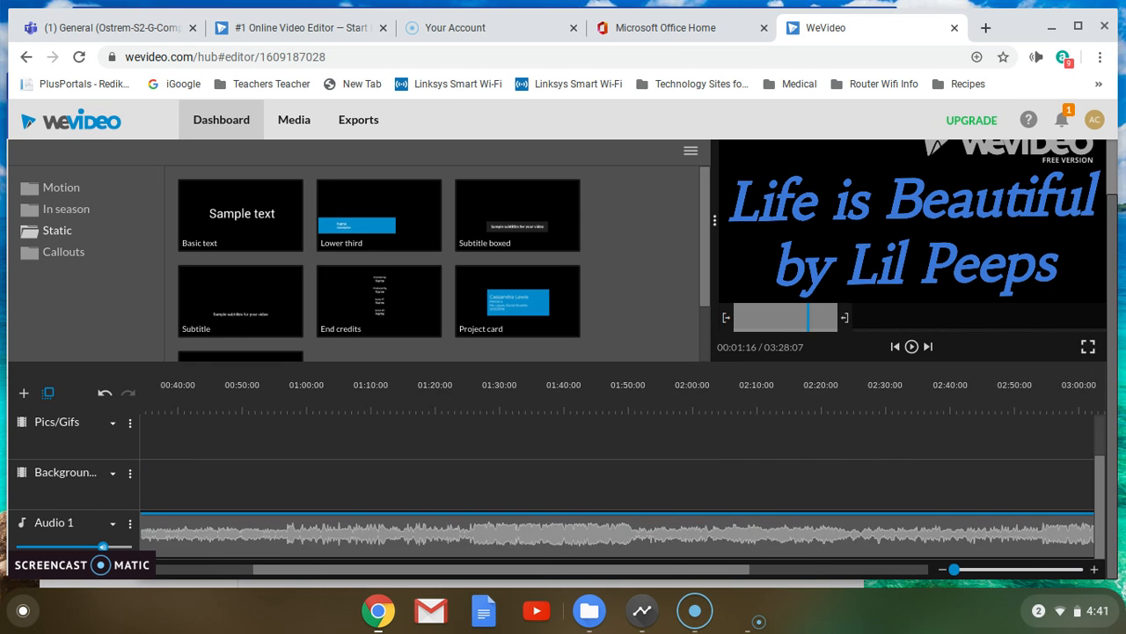
{"action": "scroll", "coordinate": [845, 451], "scroll_direction": "right", "scroll_amount": 2}
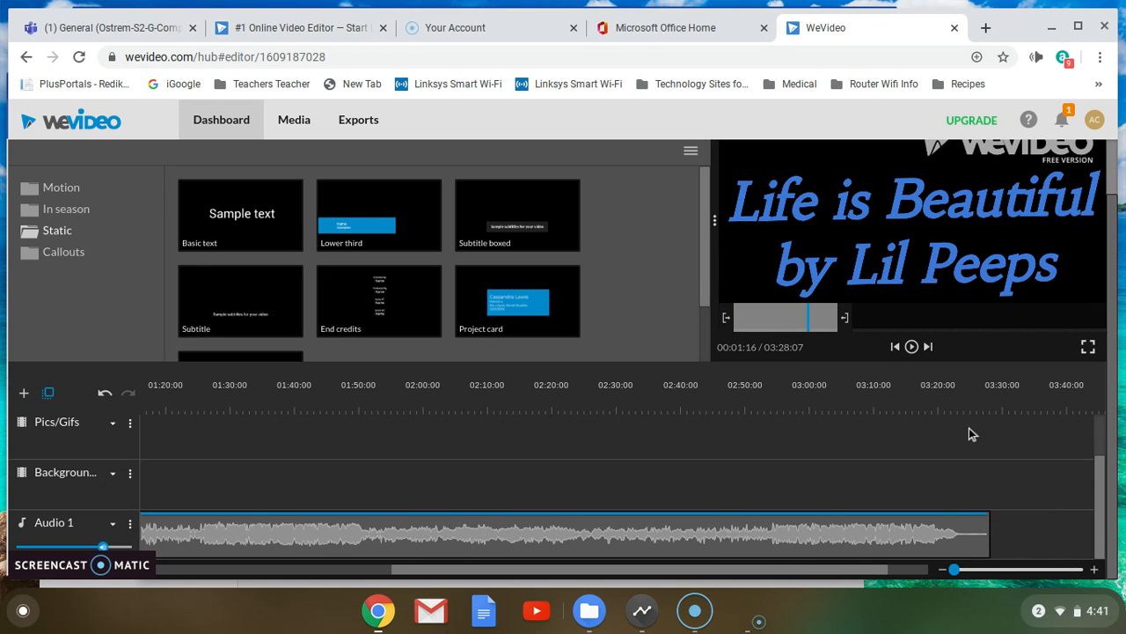
{"action": "scroll", "coordinate": [969, 428], "scroll_direction": "left", "scroll_amount": 10}
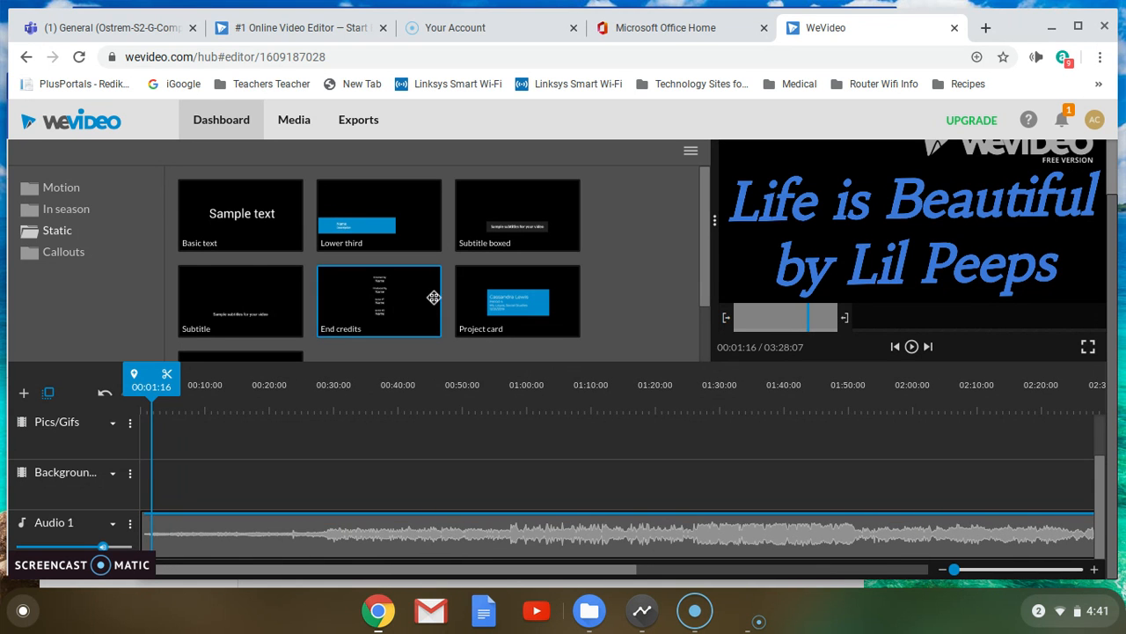
Place the TV Noise Vertical background at the start of the background track
{"action": "scroll", "coordinate": [135, 213], "scroll_direction": "up", "scroll_amount": 2}
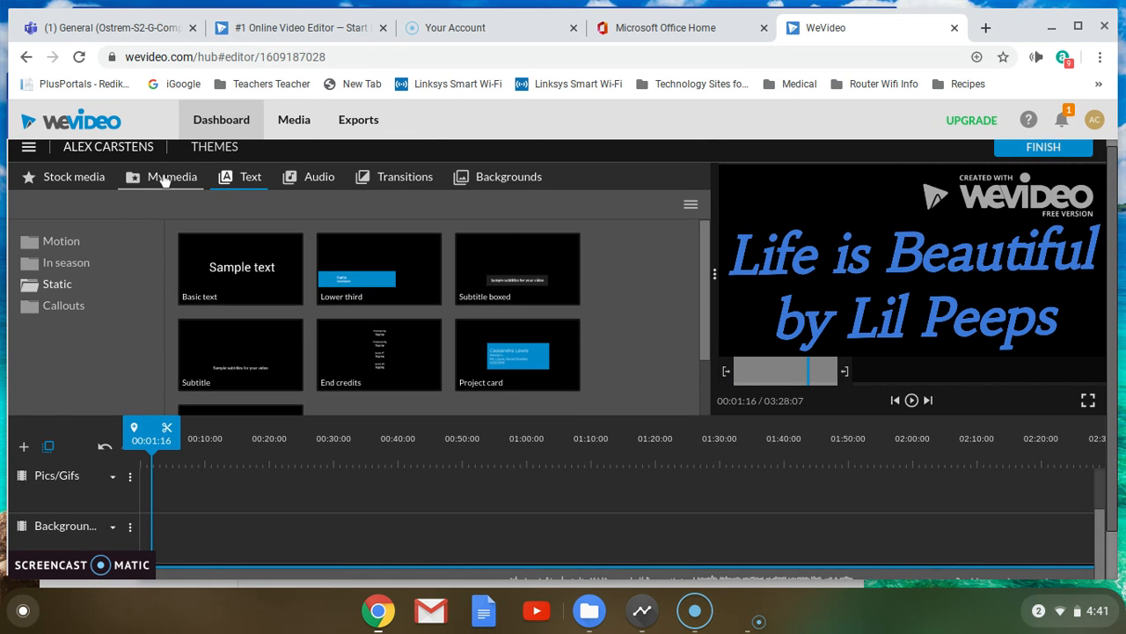
{"action": "left_click", "coordinate": [164, 180]}
{"action": "scroll", "coordinate": [214, 465], "scroll_direction": "up", "scroll_amount": 1}
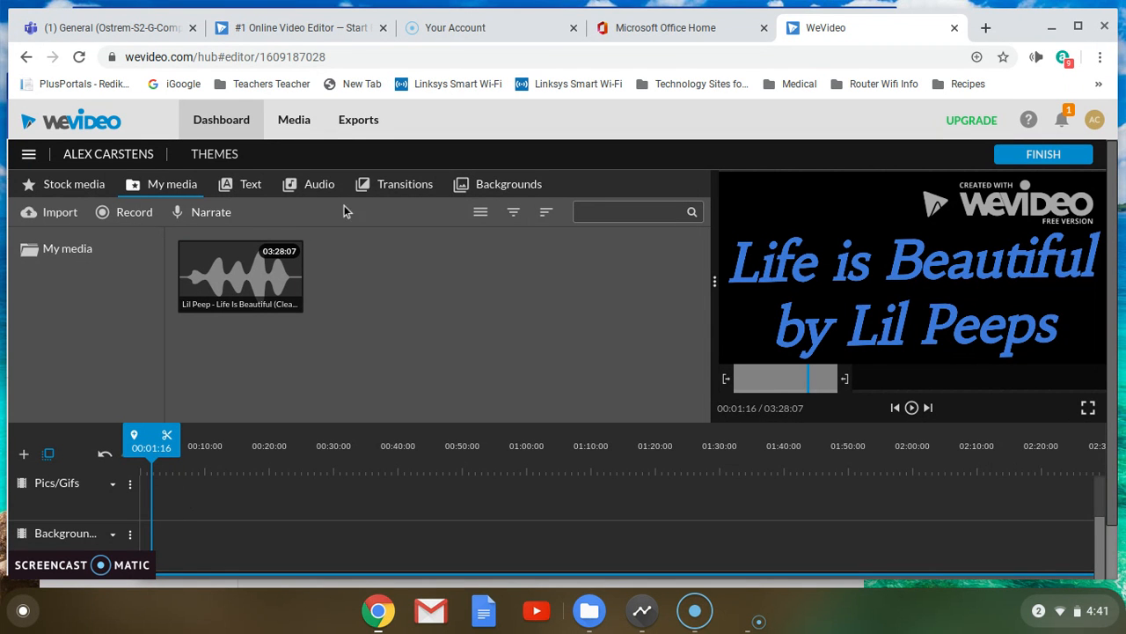
{"action": "left_click", "coordinate": [475, 186]}
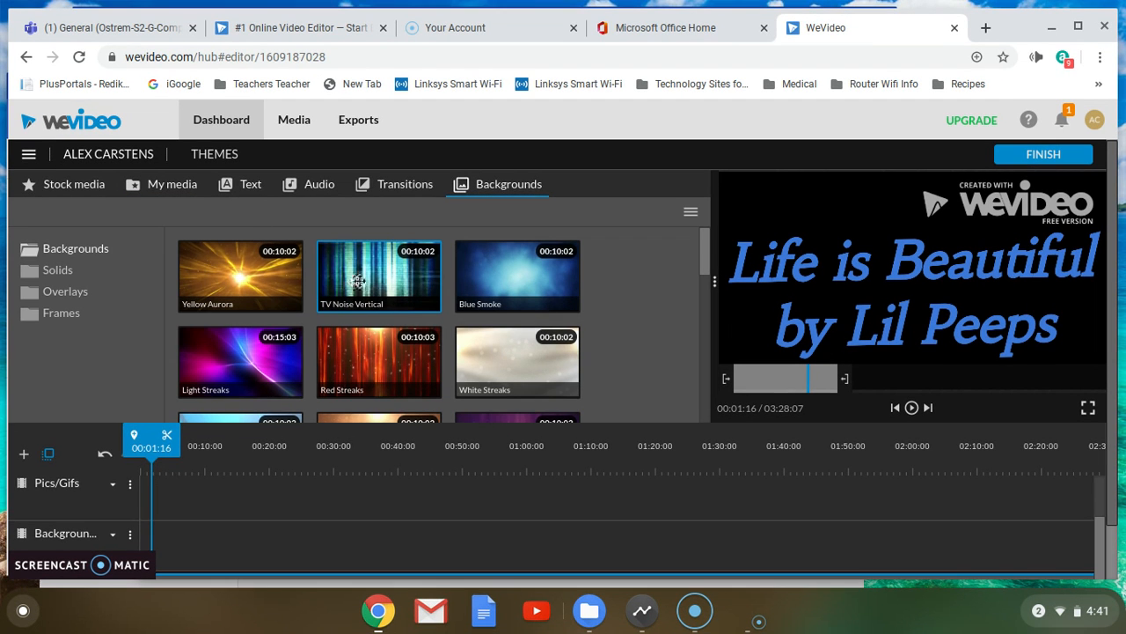
{"action": "left_click_drag", "start_coordinate": [373, 280], "coordinate": [158, 539]}
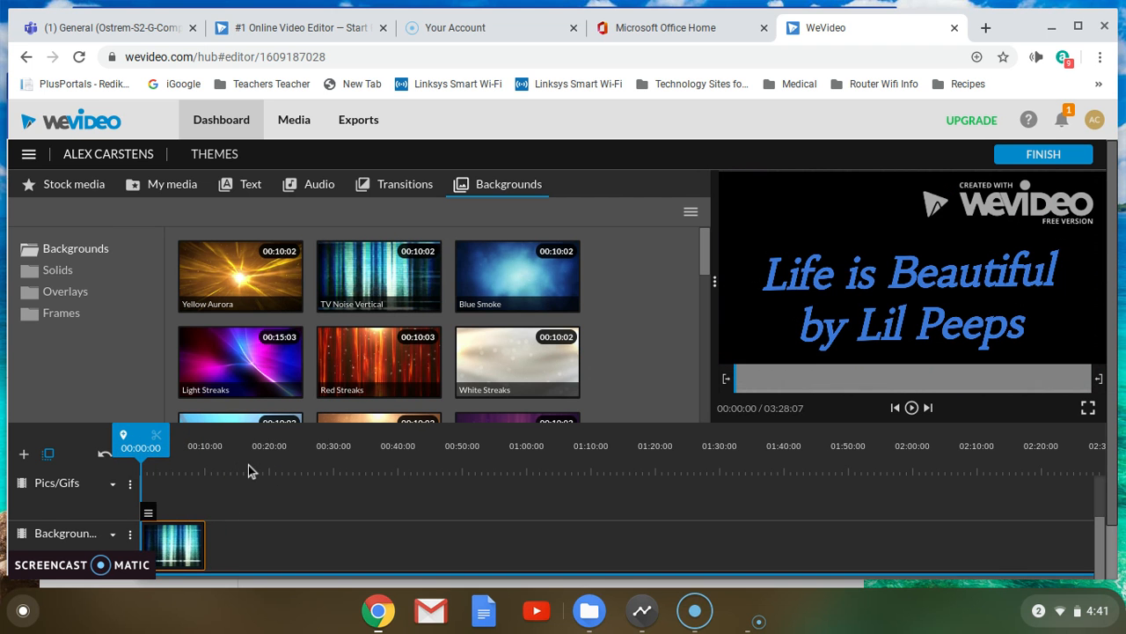
Preview how the title plays over the TV Noise Vertical background
{"action": "scroll", "coordinate": [240, 488], "scroll_direction": "up", "scroll_amount": 2}
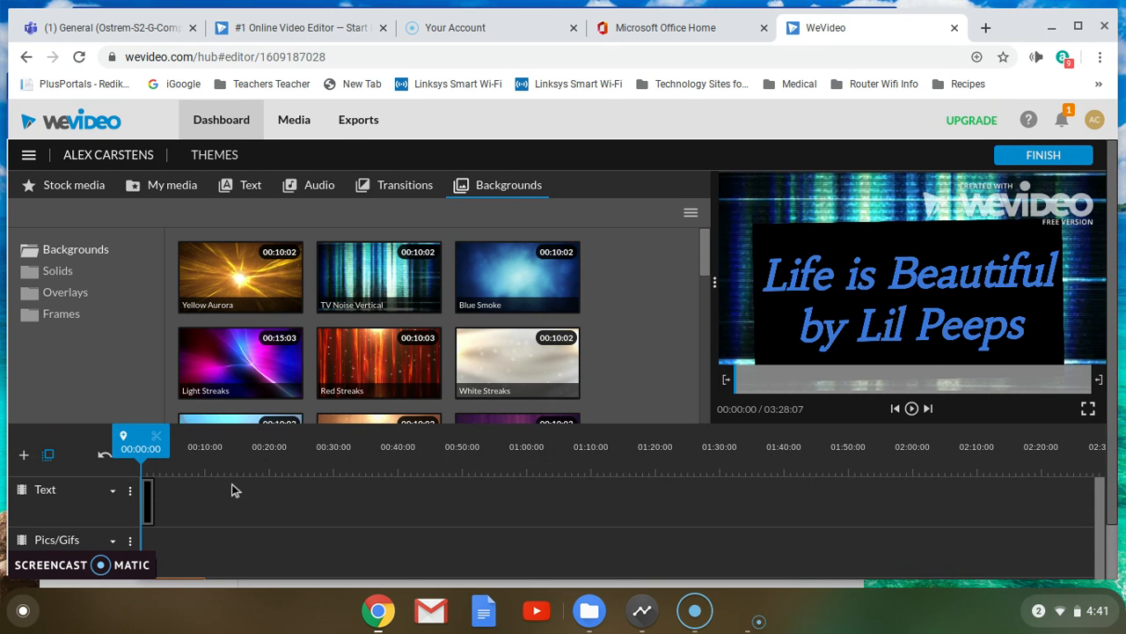
{"action": "left_click", "coordinate": [143, 510]}
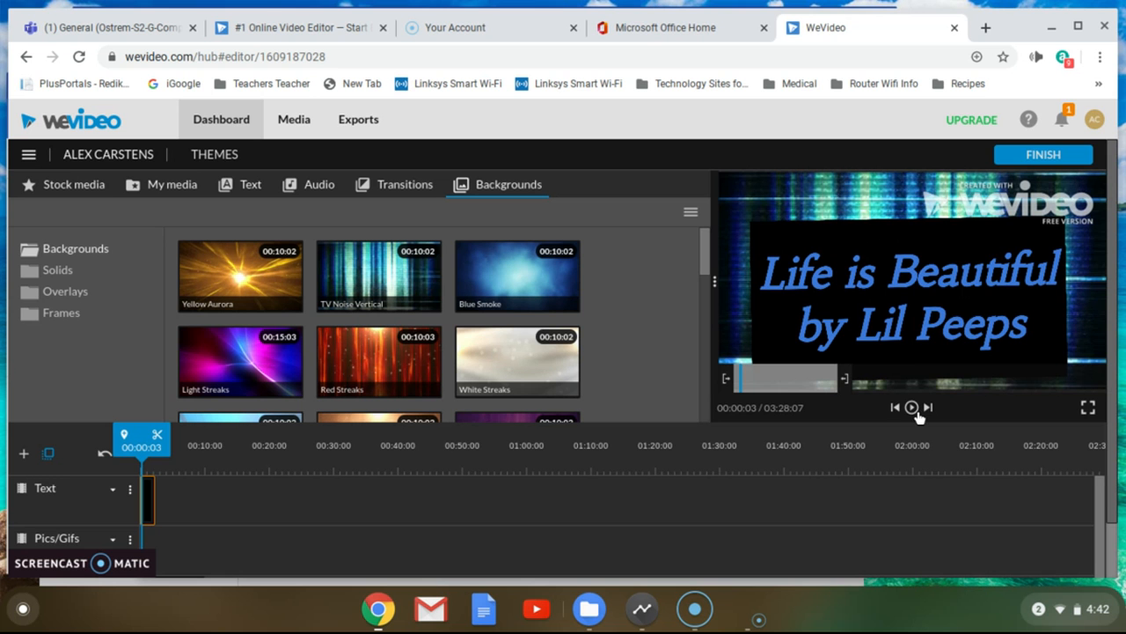
{"action": "left_click", "coordinate": [913, 409]}
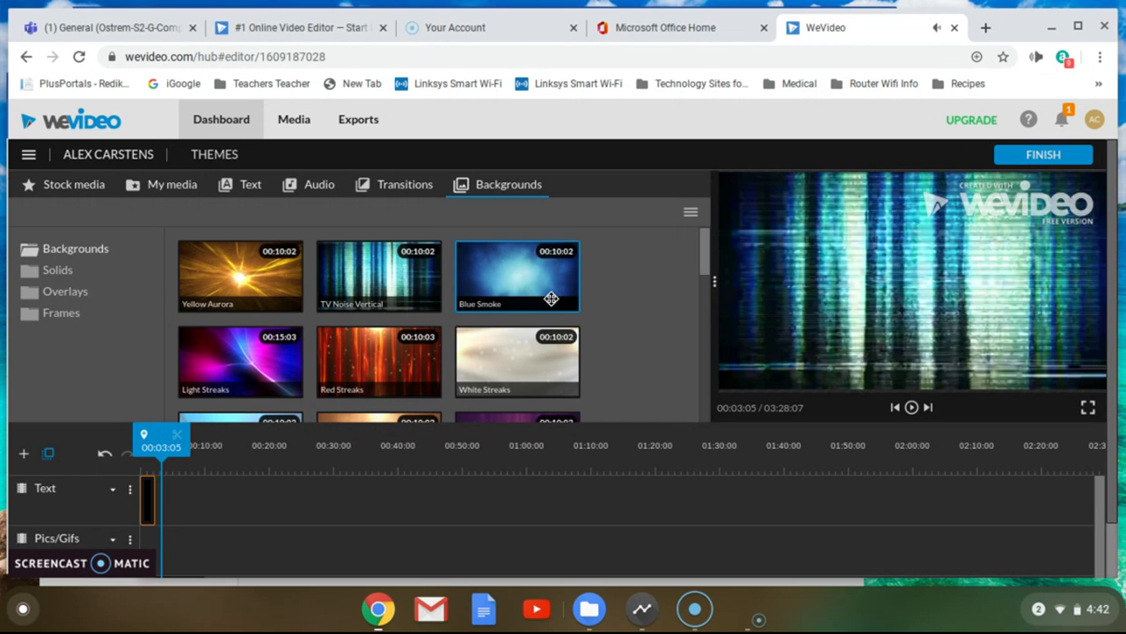
Browse the Solids, Overlays and Frames collections of the background library
{"action": "left_click", "coordinate": [53, 270]}
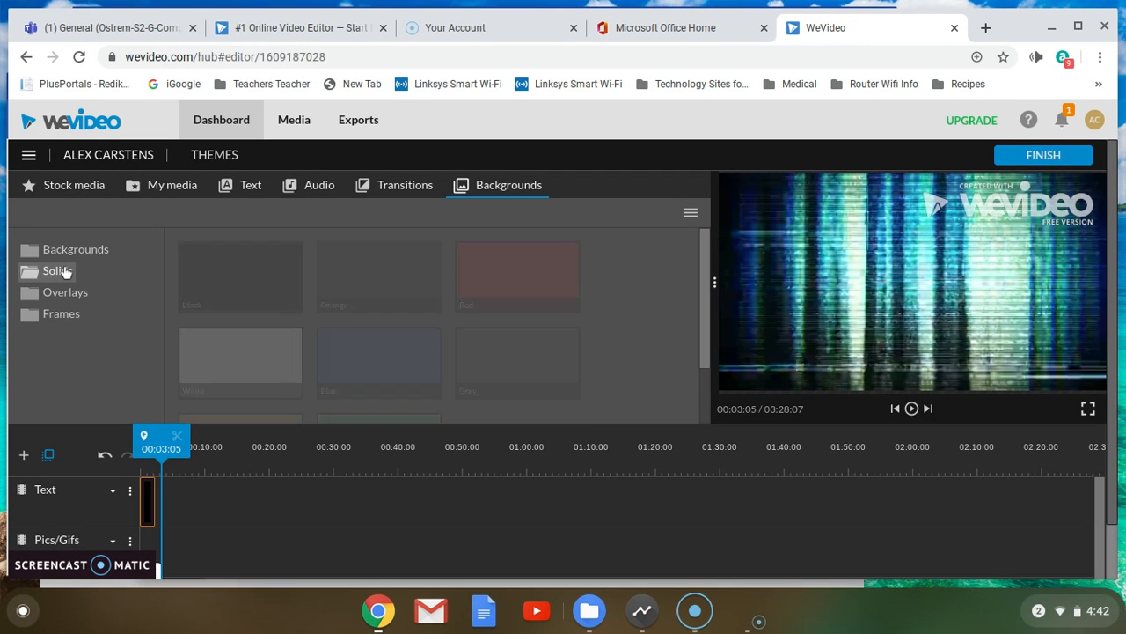
{"action": "left_click", "coordinate": [66, 294]}
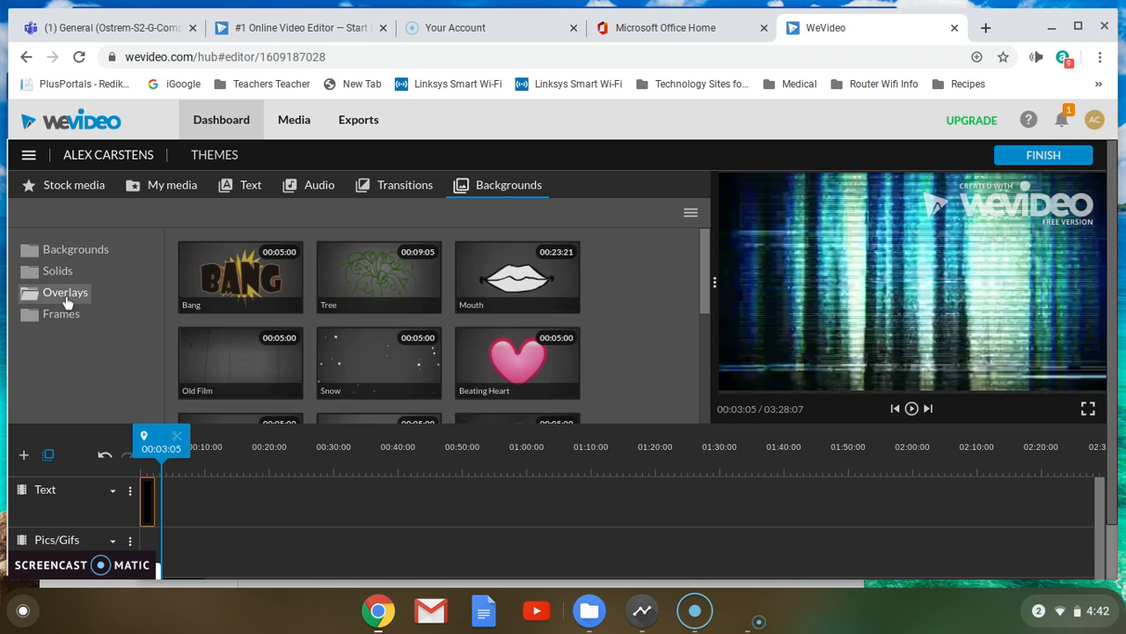
{"action": "left_click", "coordinate": [63, 313]}
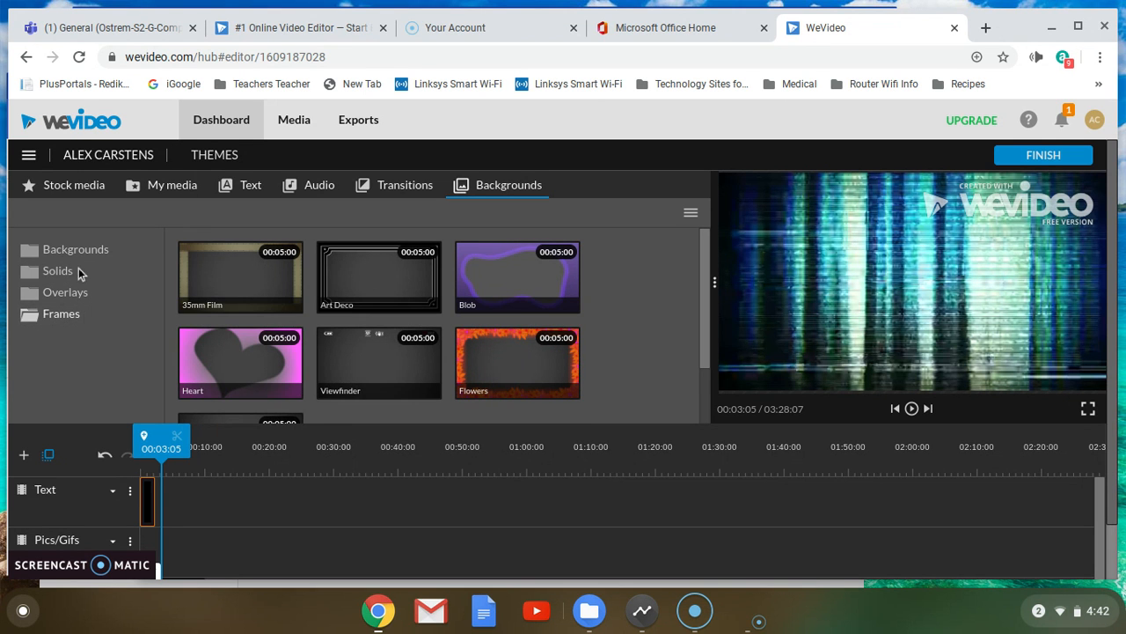
Look through the stock media, own media, transitions and backgrounds libraries
{"action": "left_click", "coordinate": [93, 186]}
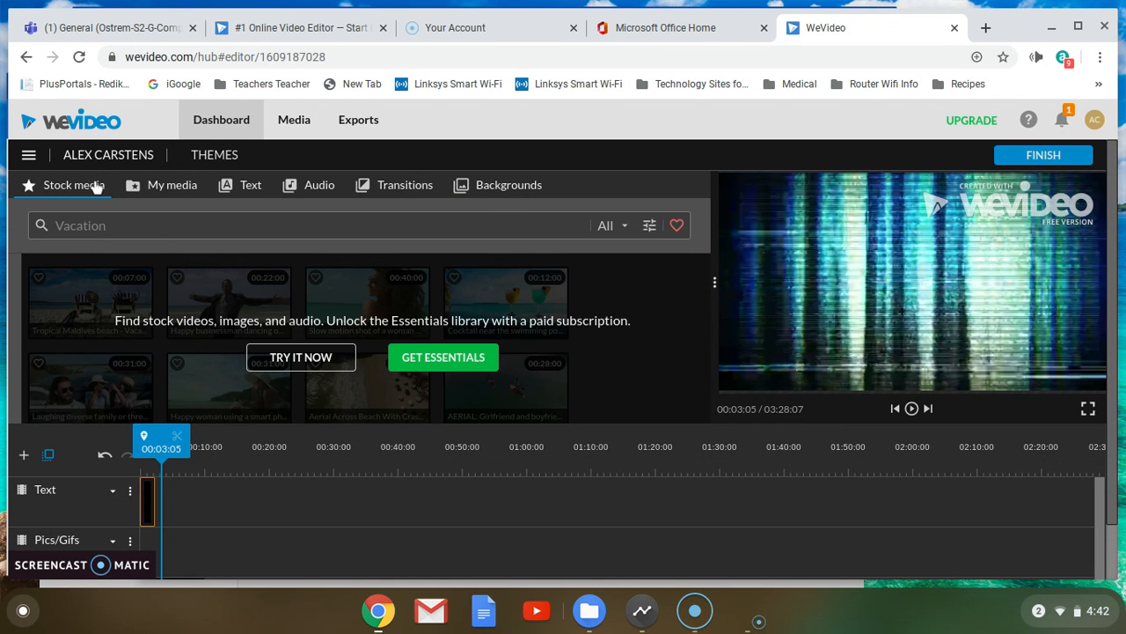
{"action": "left_click", "coordinate": [172, 187]}
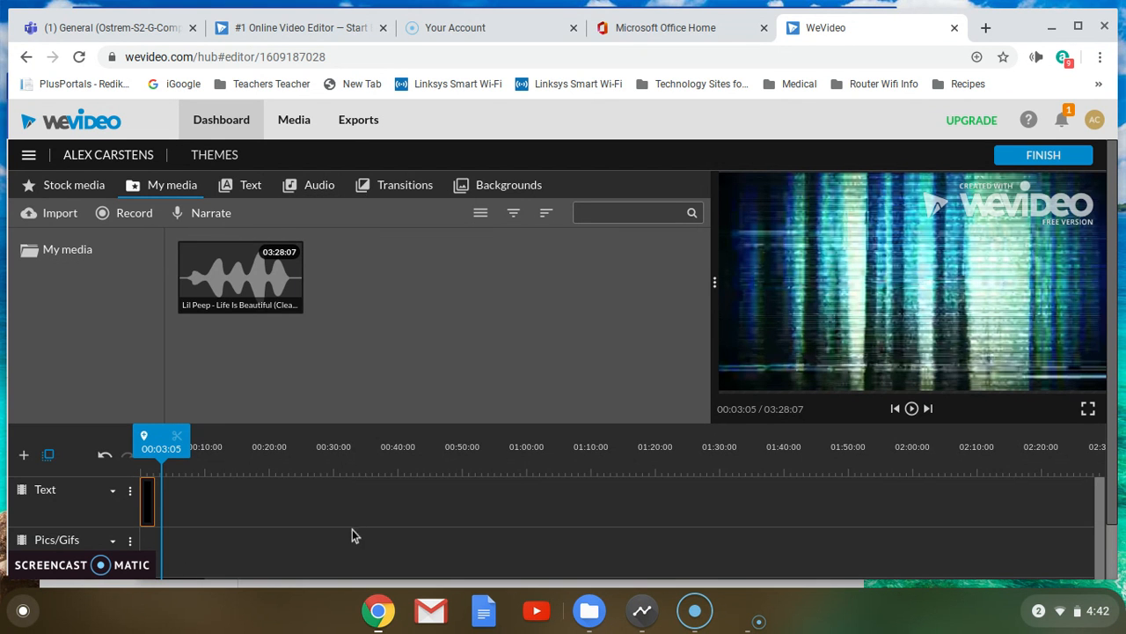
{"action": "scroll", "coordinate": [349, 534], "scroll_direction": "down", "scroll_amount": 2}
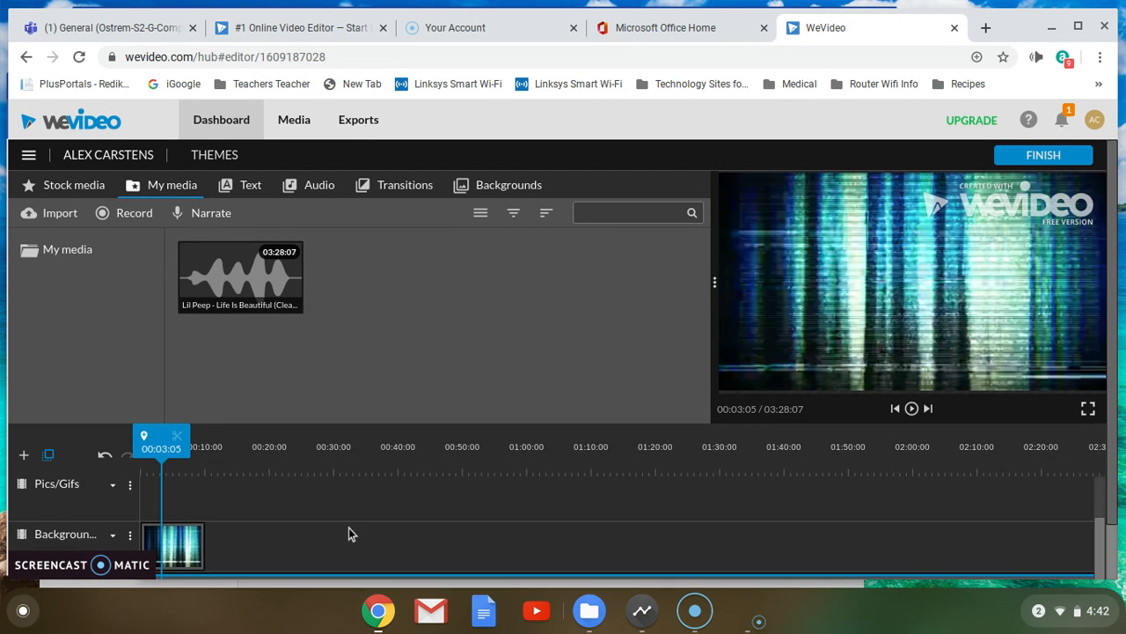
{"action": "left_click", "coordinate": [423, 189]}
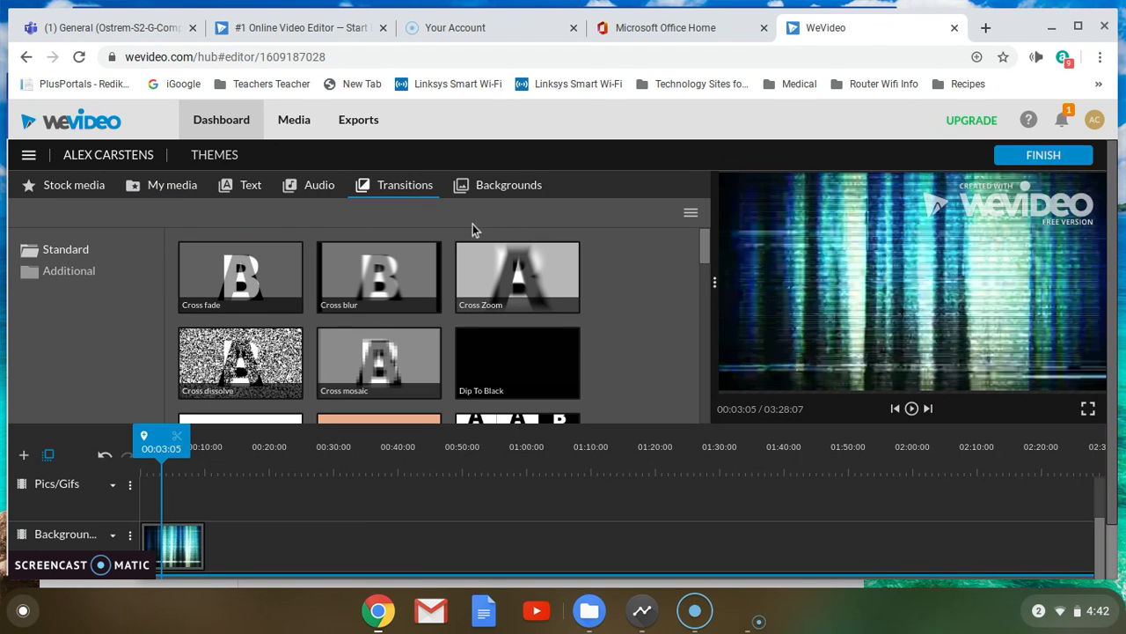
{"action": "left_click", "coordinate": [506, 187]}
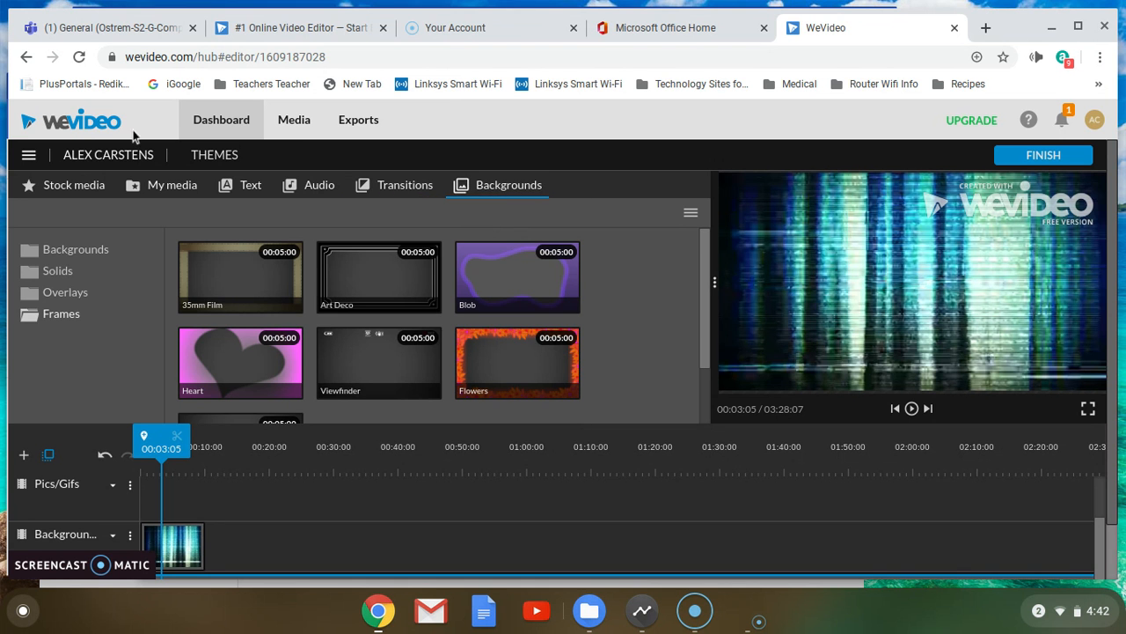
Save the video edit with the title and TV Noise Vertical background in place
{"action": "left_click", "coordinate": [28, 155]}
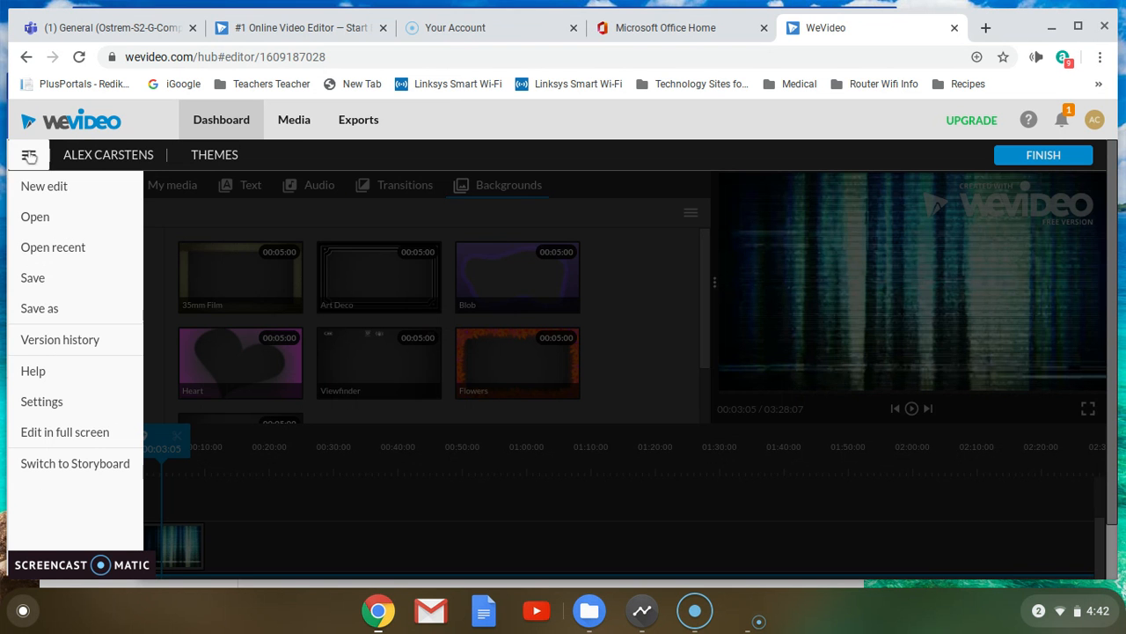
{"action": "left_click", "coordinate": [54, 278]}
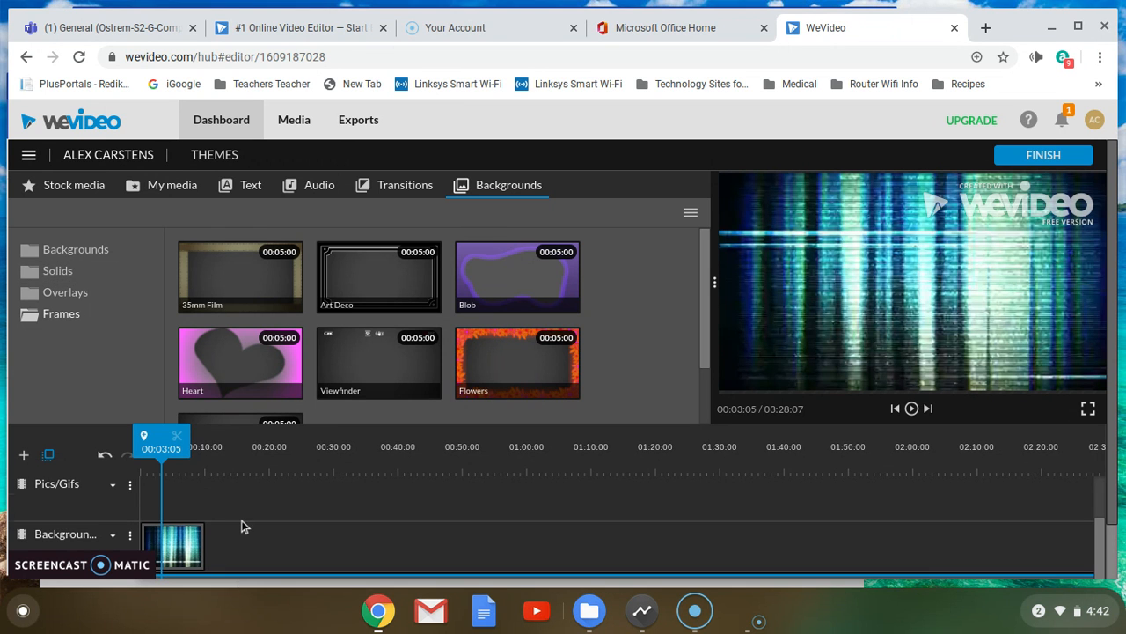
Delete the title clip from the start of the Text track
{"action": "scroll", "coordinate": [241, 520], "scroll_direction": "up", "scroll_amount": 1}
{"action": "left_click", "coordinate": [147, 496]}
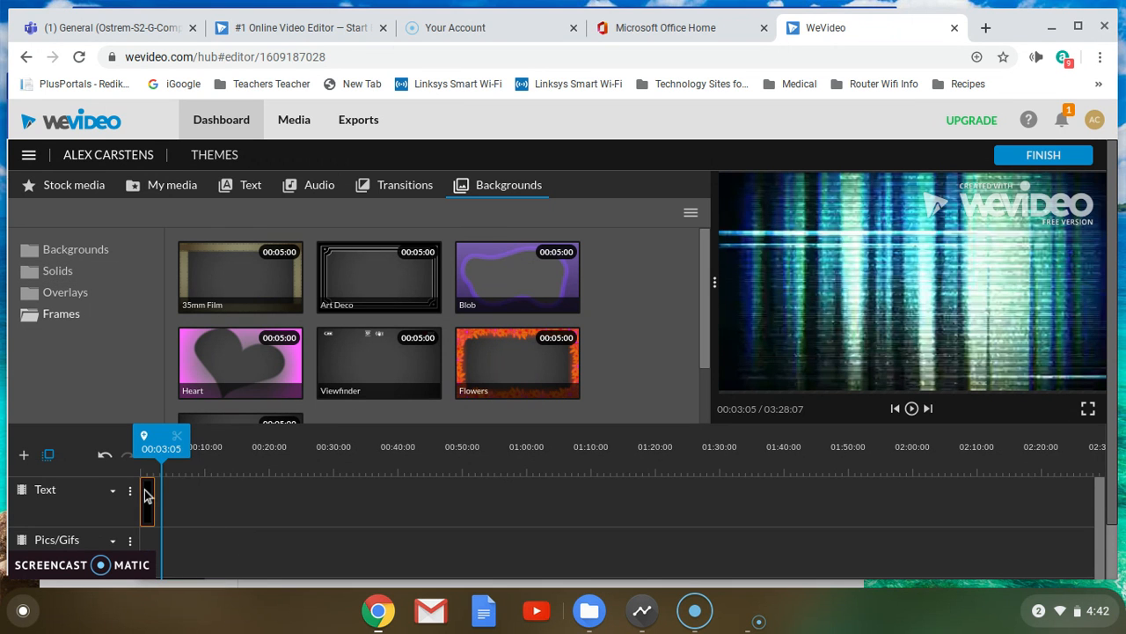
{"action": "left_click_drag", "start_coordinate": [148, 493], "coordinate": [148, 493]}
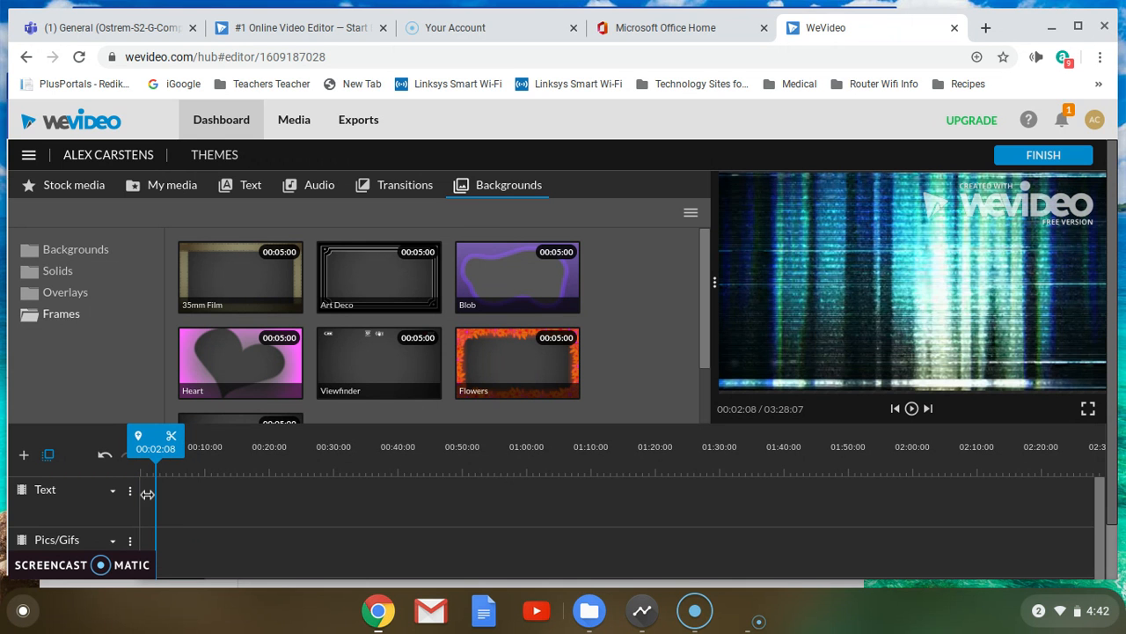
Delete the TV Noise Vertical clip from the background track
{"action": "scroll", "coordinate": [171, 541], "scroll_direction": "down", "scroll_amount": 1}
{"action": "left_click", "coordinate": [169, 536]}
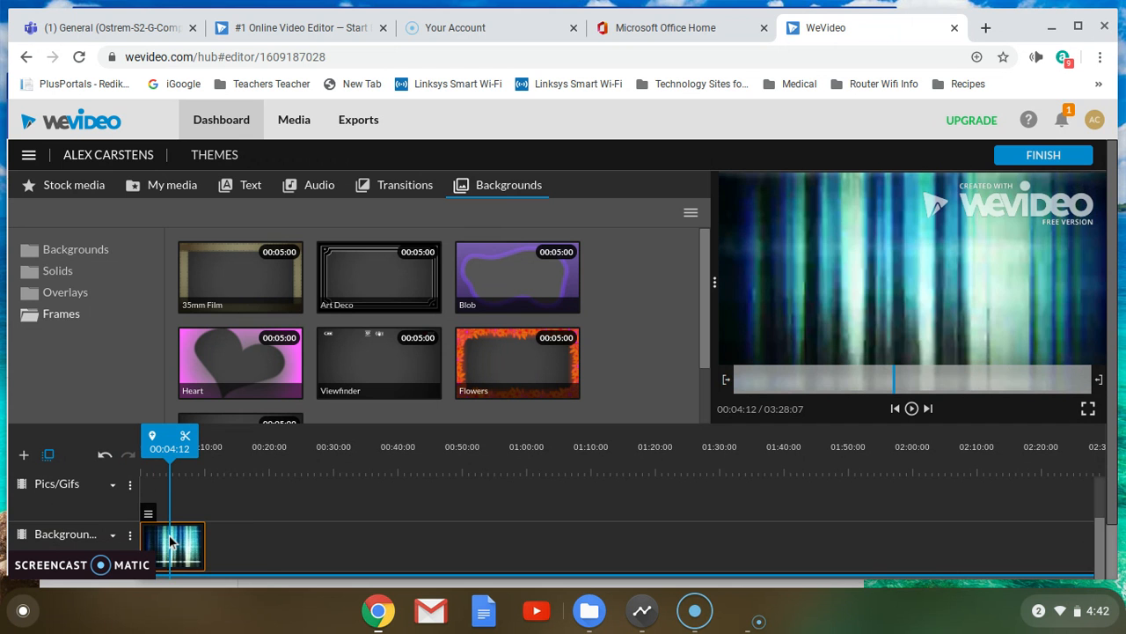
{"action": "right_click", "coordinate": [169, 536]}
{"action": "scroll", "coordinate": [280, 502], "scroll_direction": "down", "scroll_amount": 1}
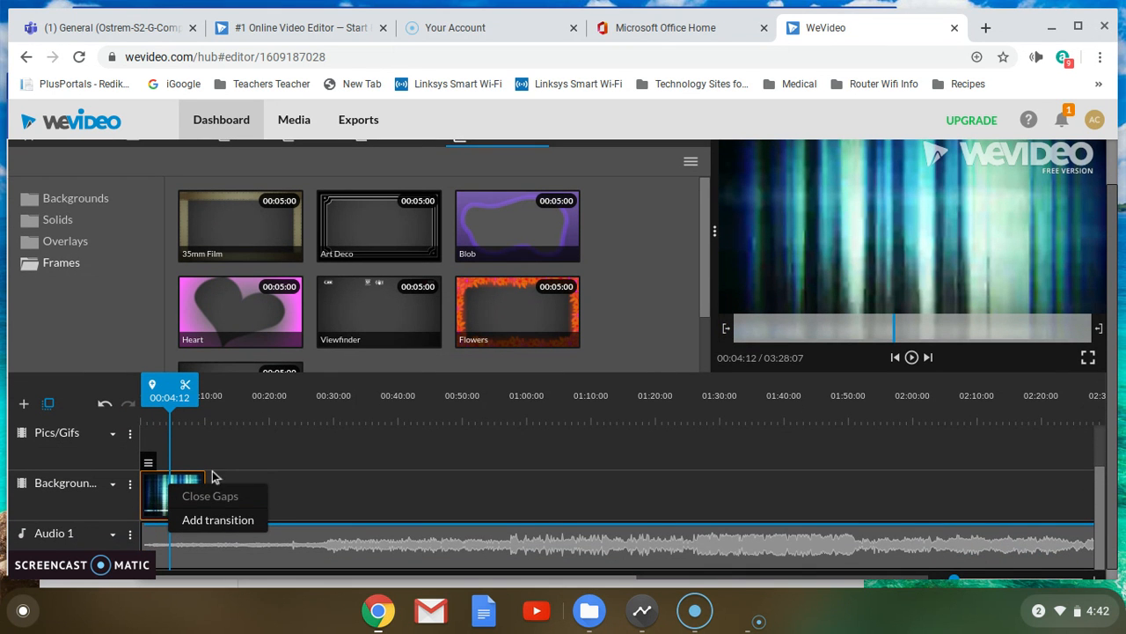
{"action": "left_click", "coordinate": [156, 485]}
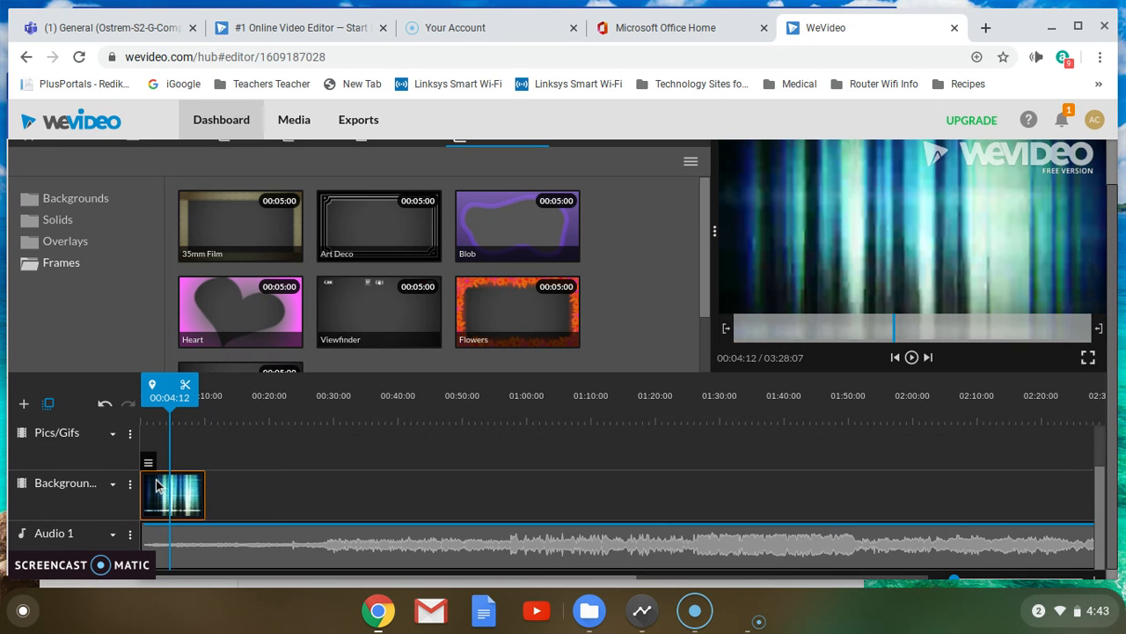
{"action": "key", "text": "Delete"}
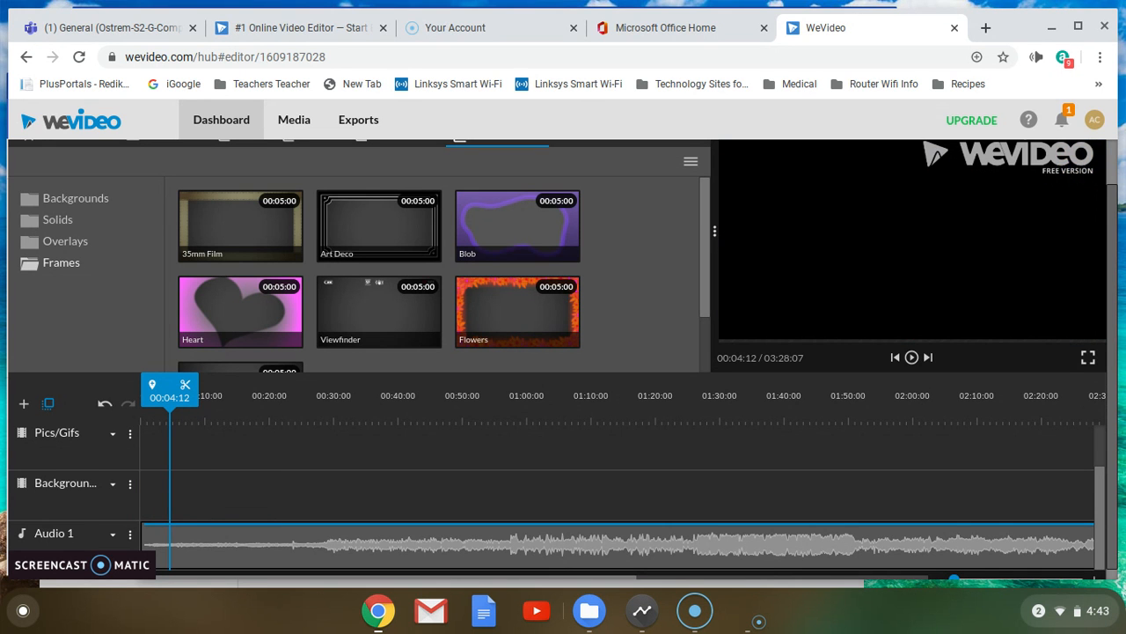
Play a short stretch of the timeline to check the preview without the title and background, then stop playback
{"action": "scroll", "coordinate": [616, 493], "scroll_direction": "up", "scroll_amount": 1}
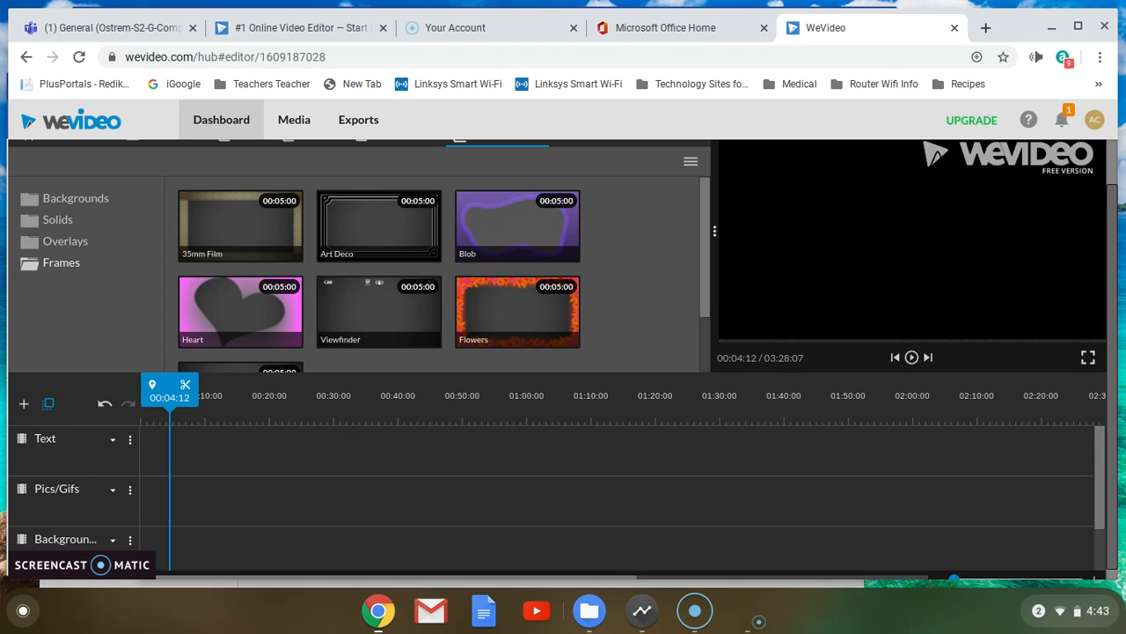
{"action": "scroll", "coordinate": [647, 241], "scroll_direction": "up", "scroll_amount": 1}
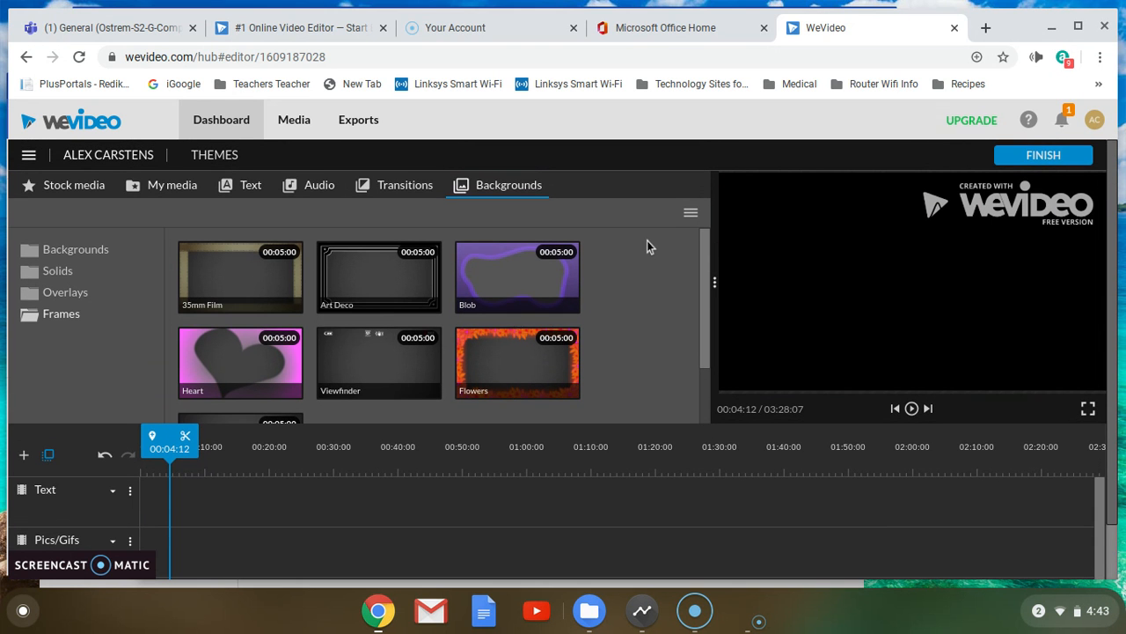
{"action": "left_click", "coordinate": [912, 408]}
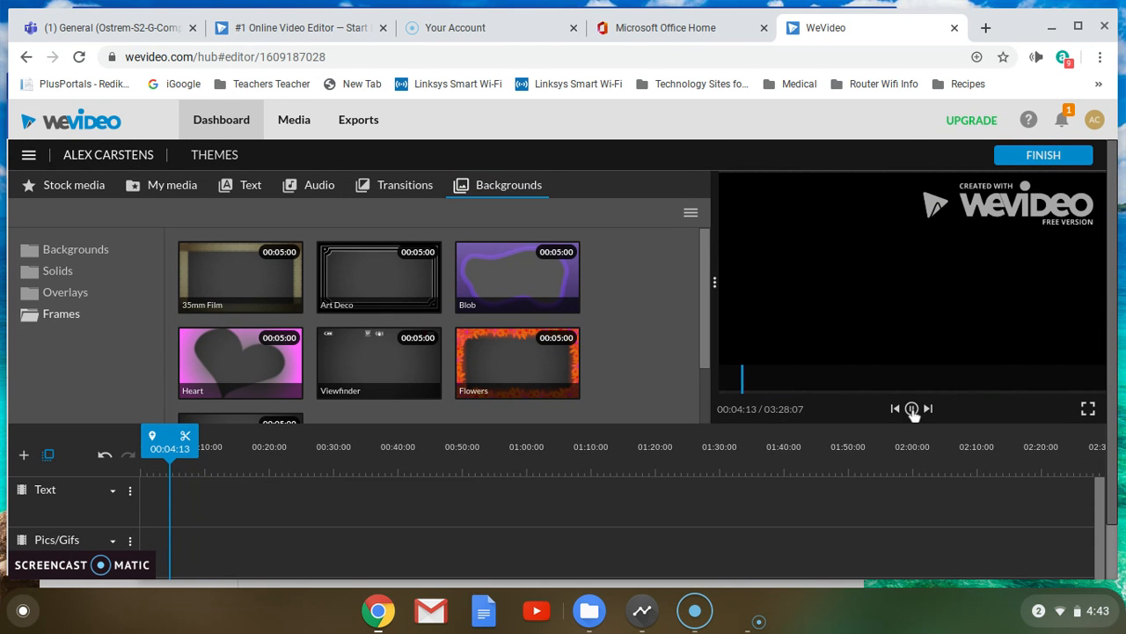
{"action": "left_click", "coordinate": [912, 408]}
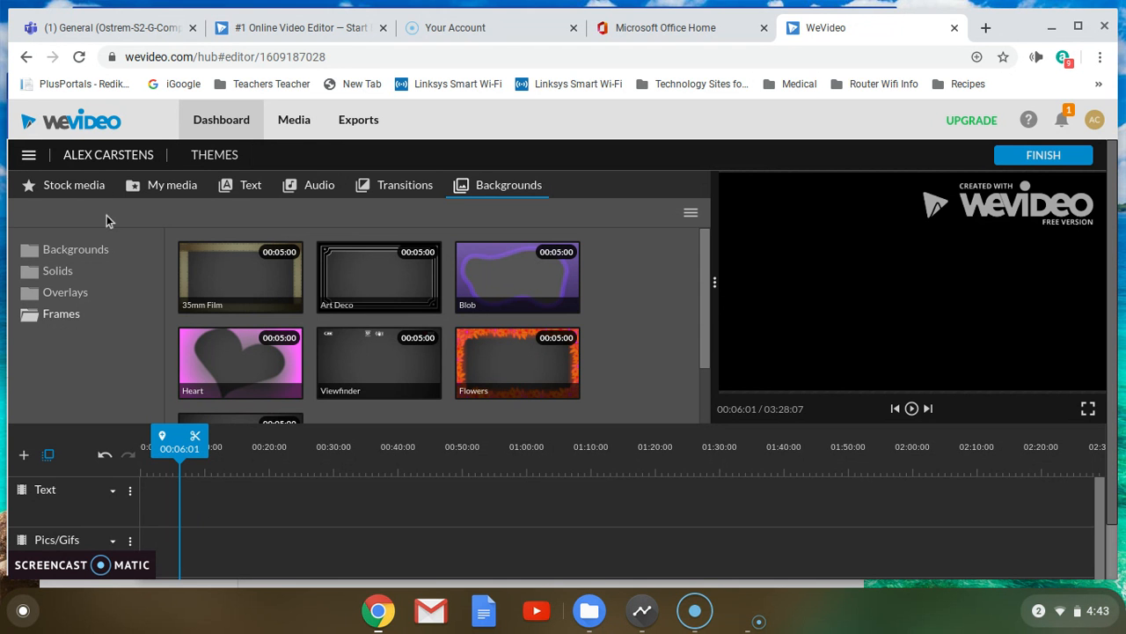
Save the video edit with the title and background clips removed
{"action": "left_click", "coordinate": [29, 155]}
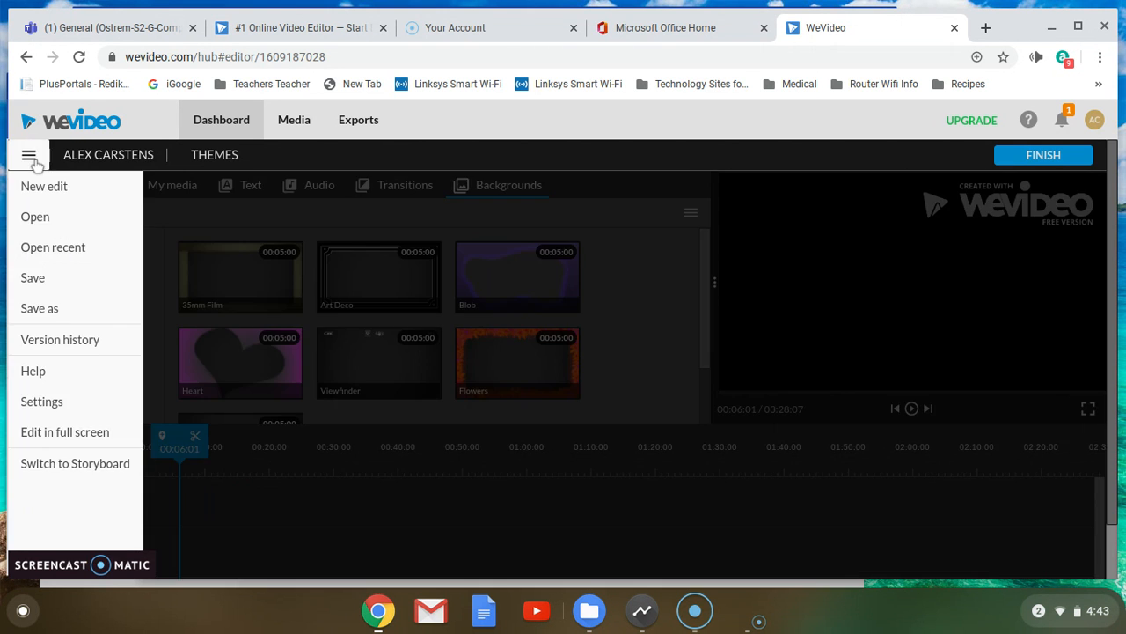
{"action": "left_click", "coordinate": [55, 280]}
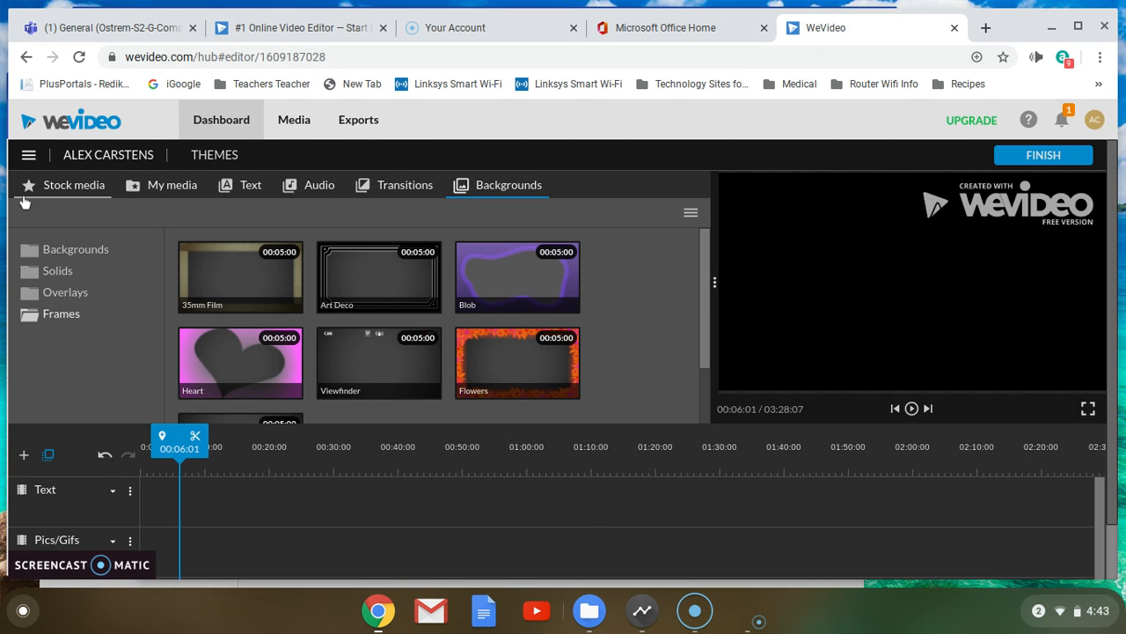
{"action": "left_click", "coordinate": [29, 156]}
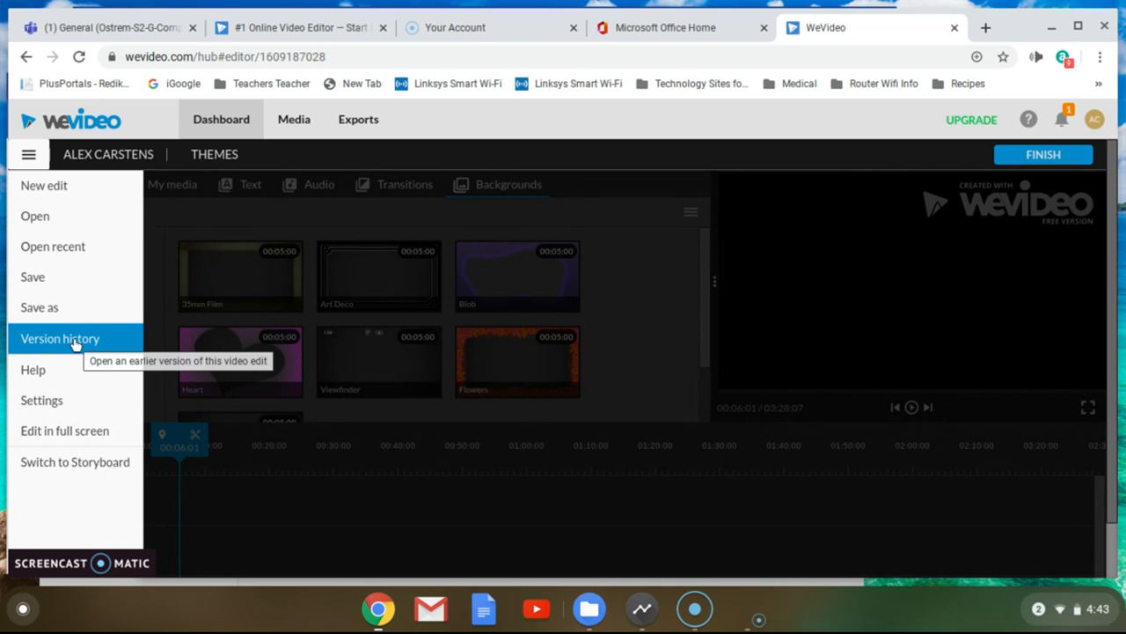
{"action": "left_click", "coordinate": [324, 489]}
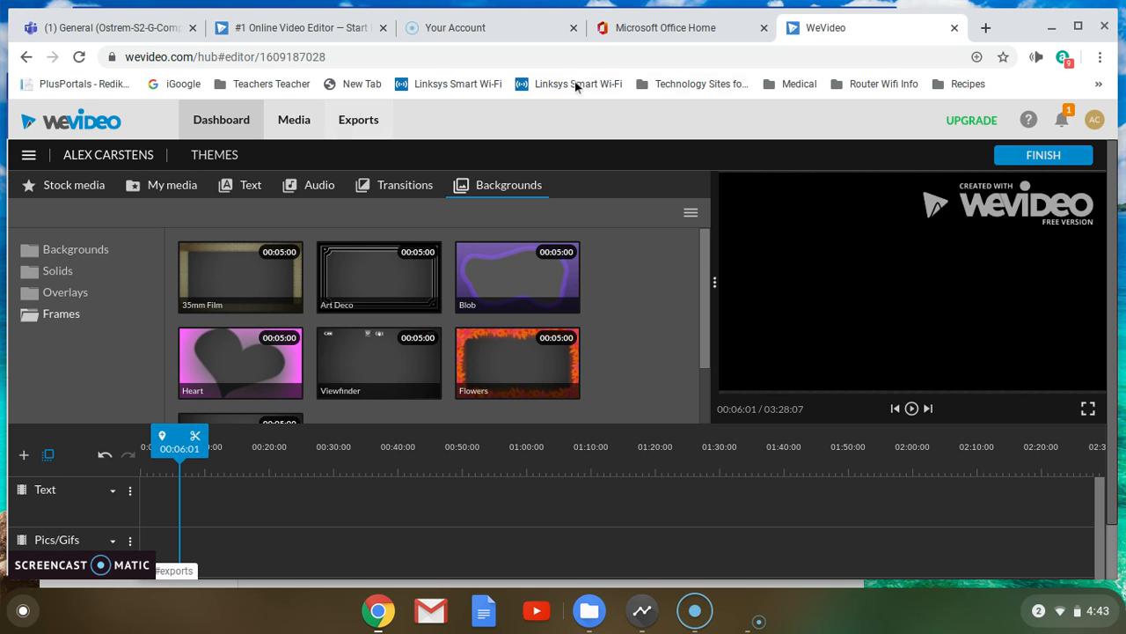